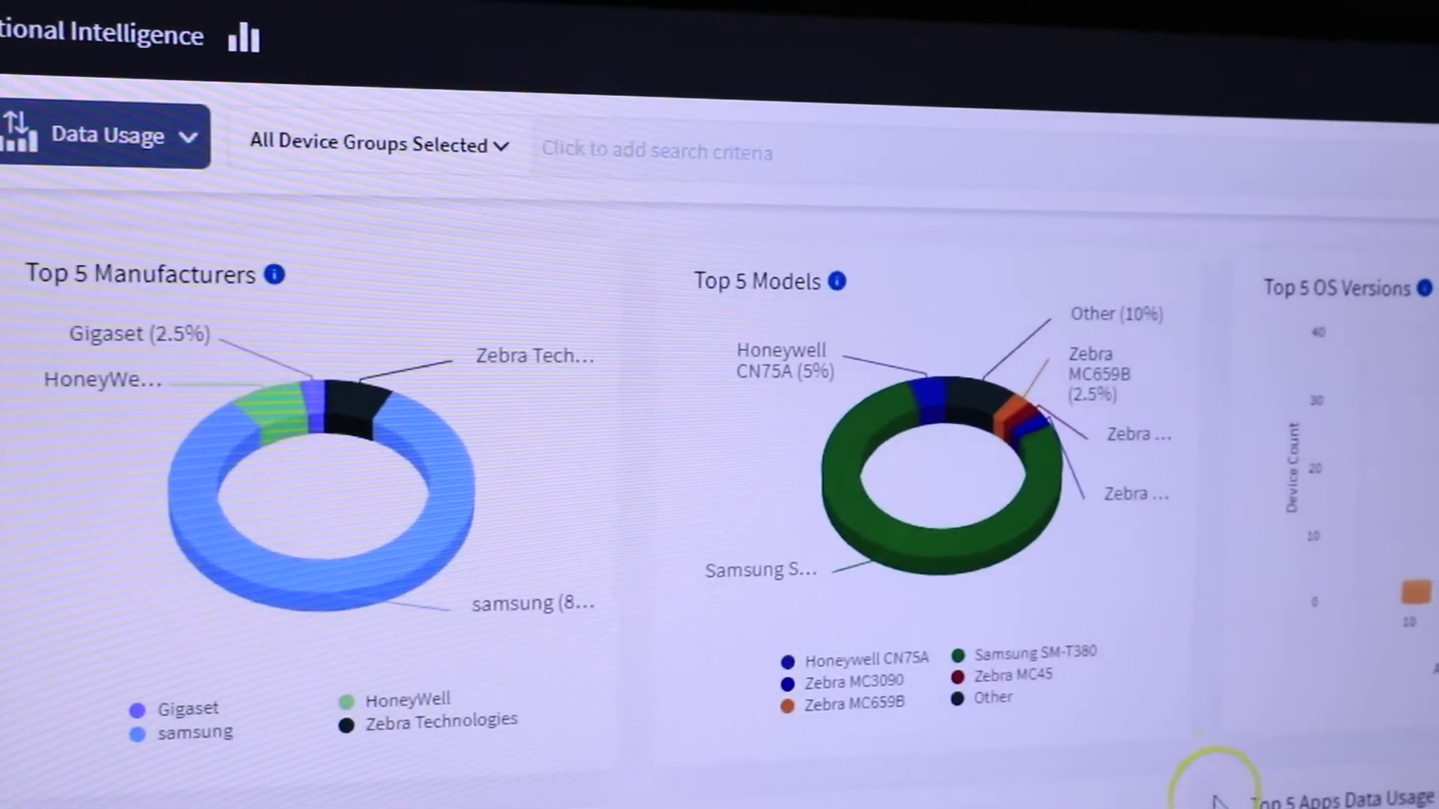
Step: Reselect the Battery Status dashboard from the dashboard list
scroll(1216, 801, down, 6)
mouse_move(842, 504)
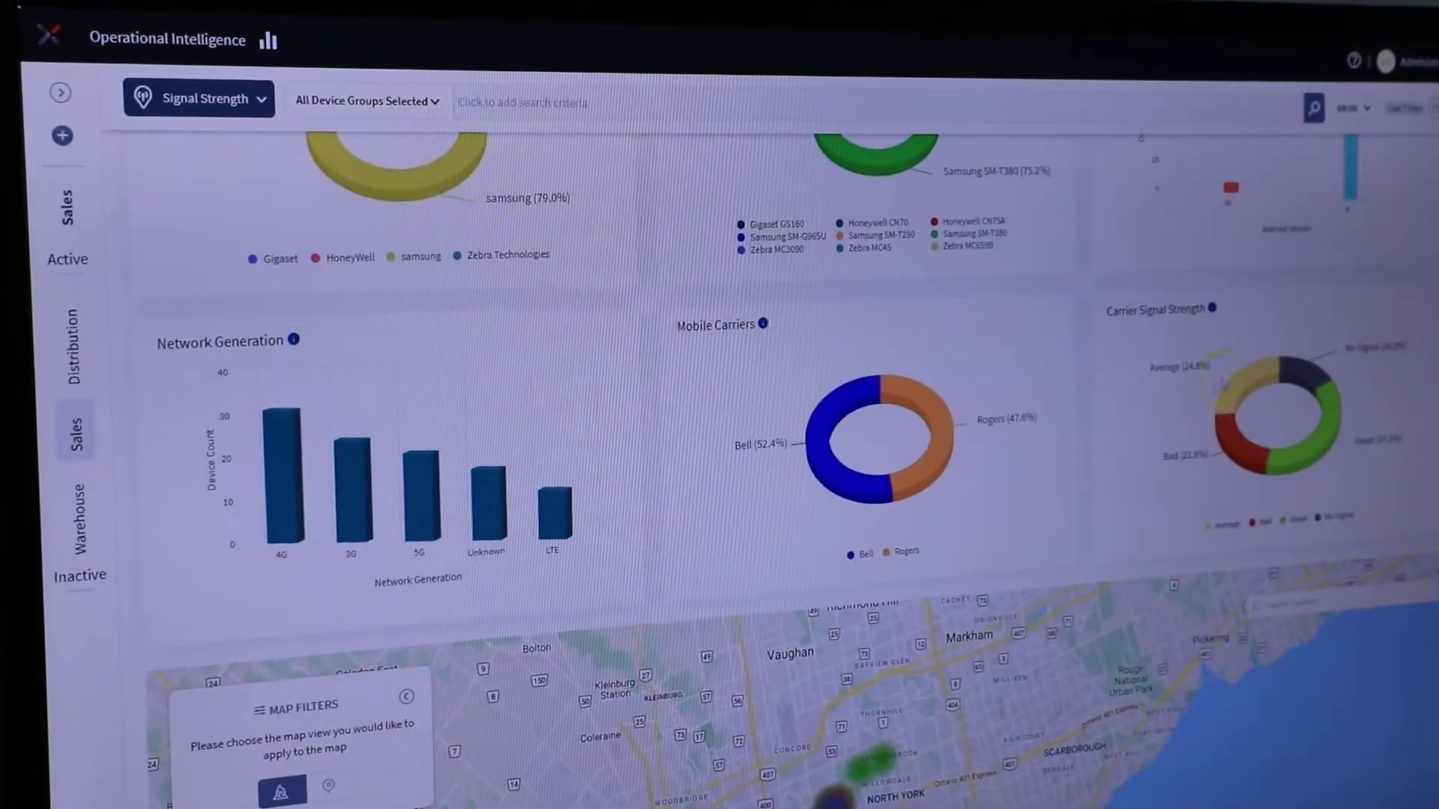
scroll(720, 450, down, 2)
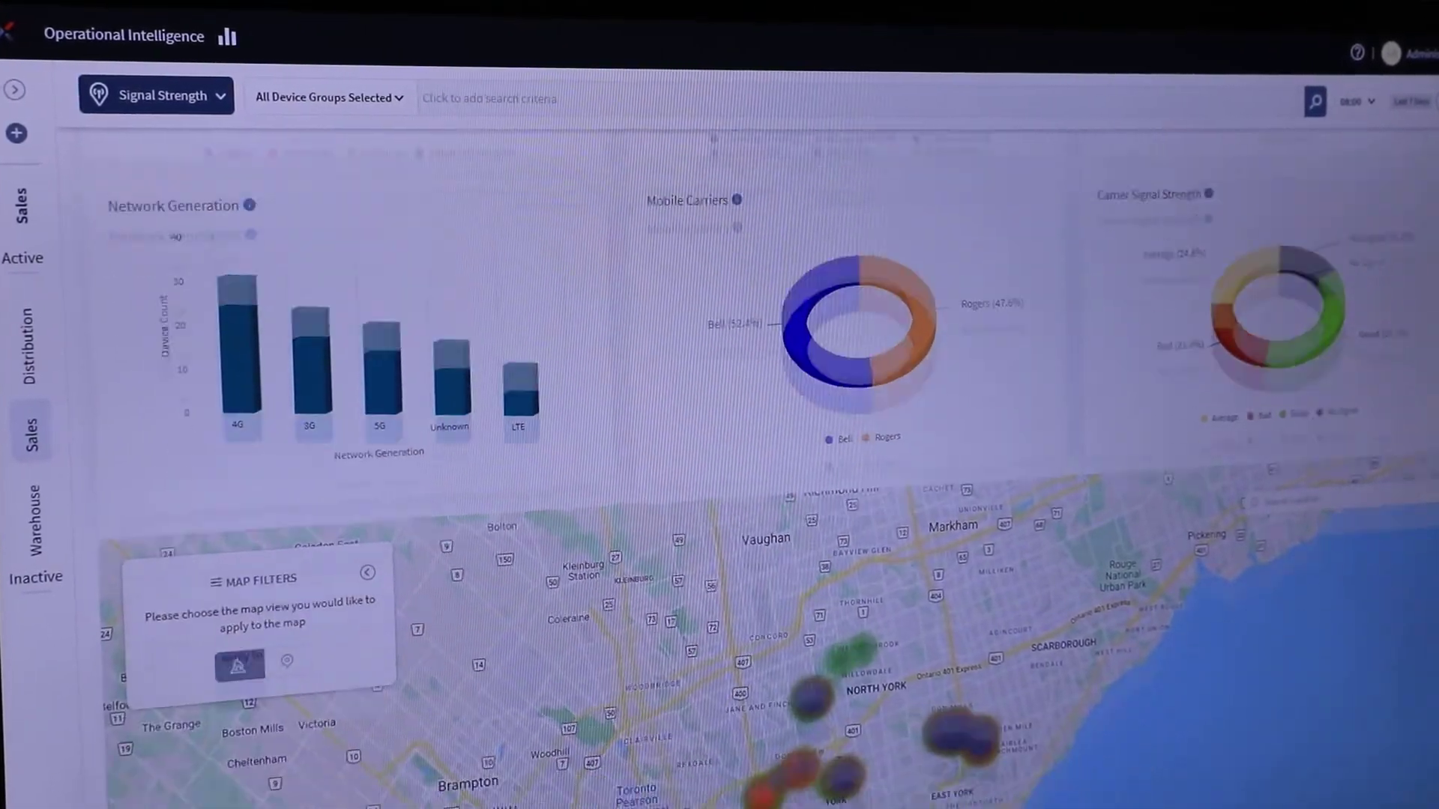
scroll(720, 449, down, 4)
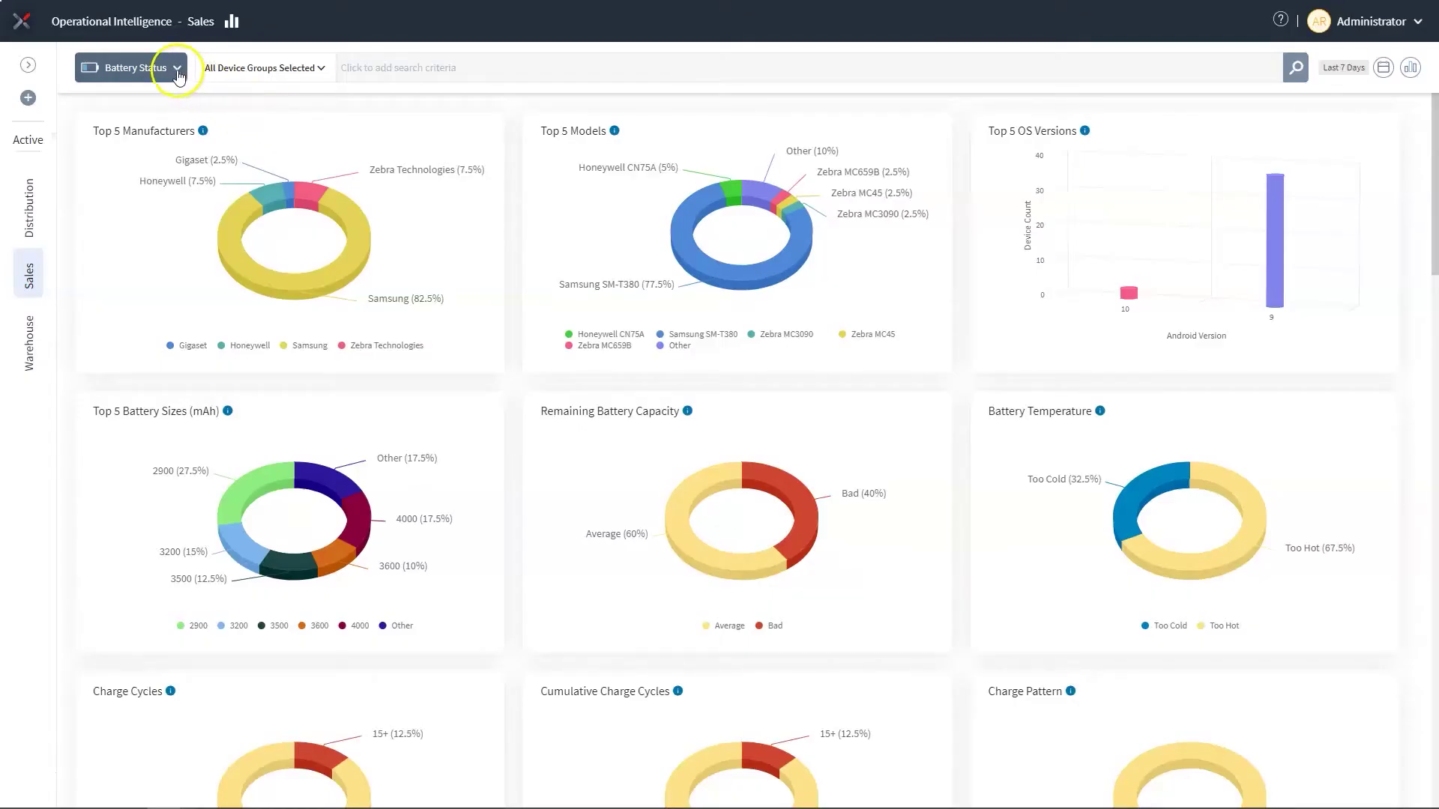
click(178, 70)
click(182, 184)
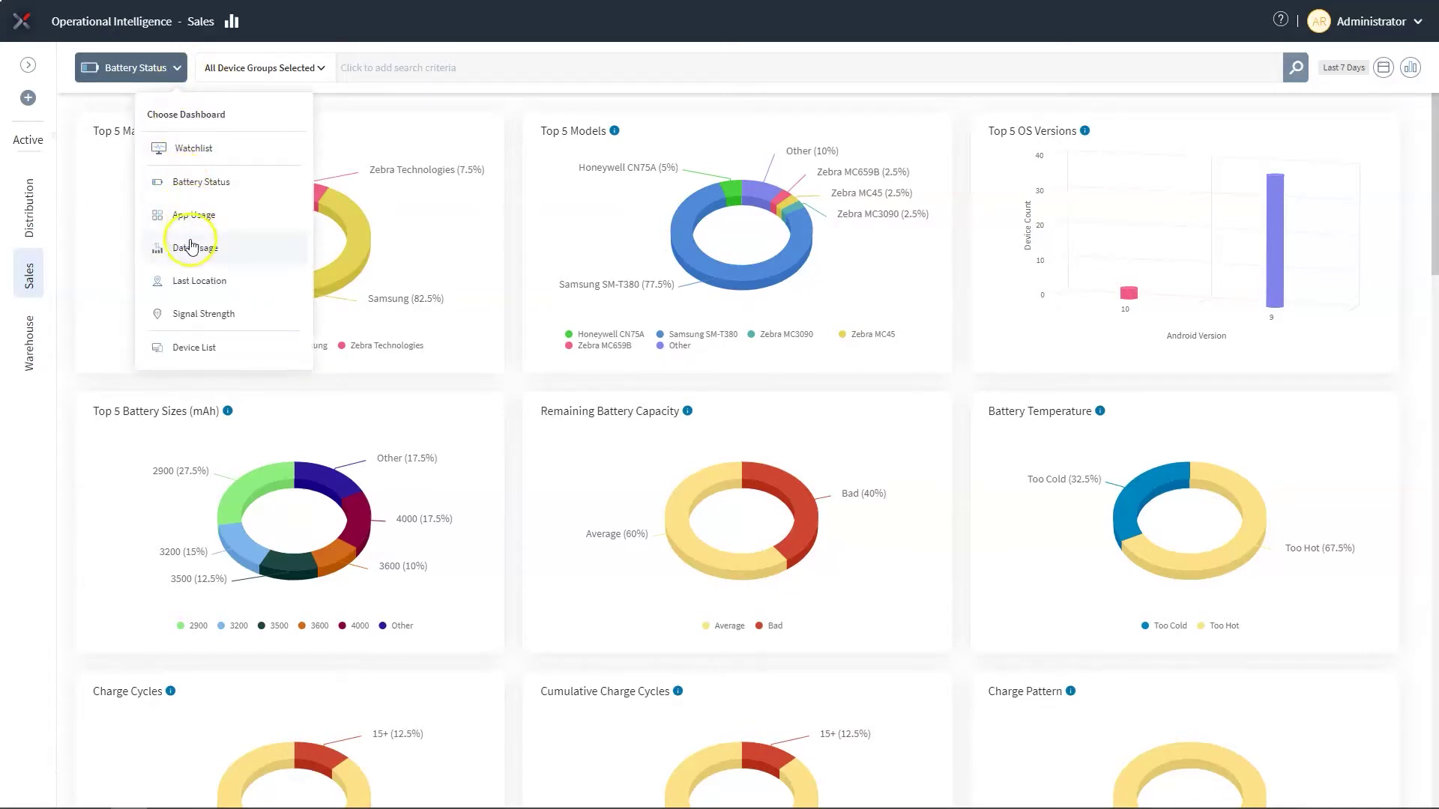
click(212, 184)
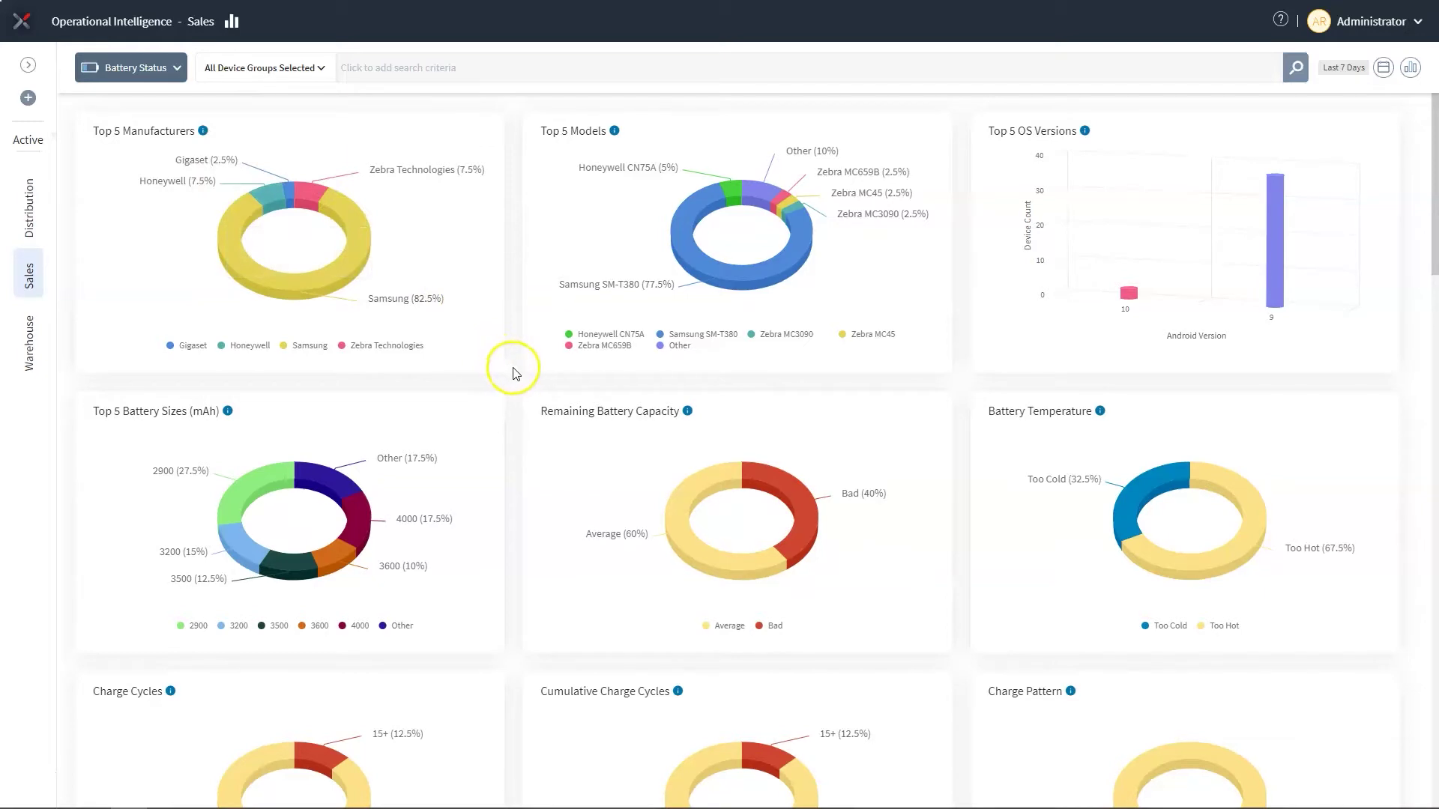
Step: Scroll up and down through the Battery Status charts to review them
scroll(522, 371, down, 6)
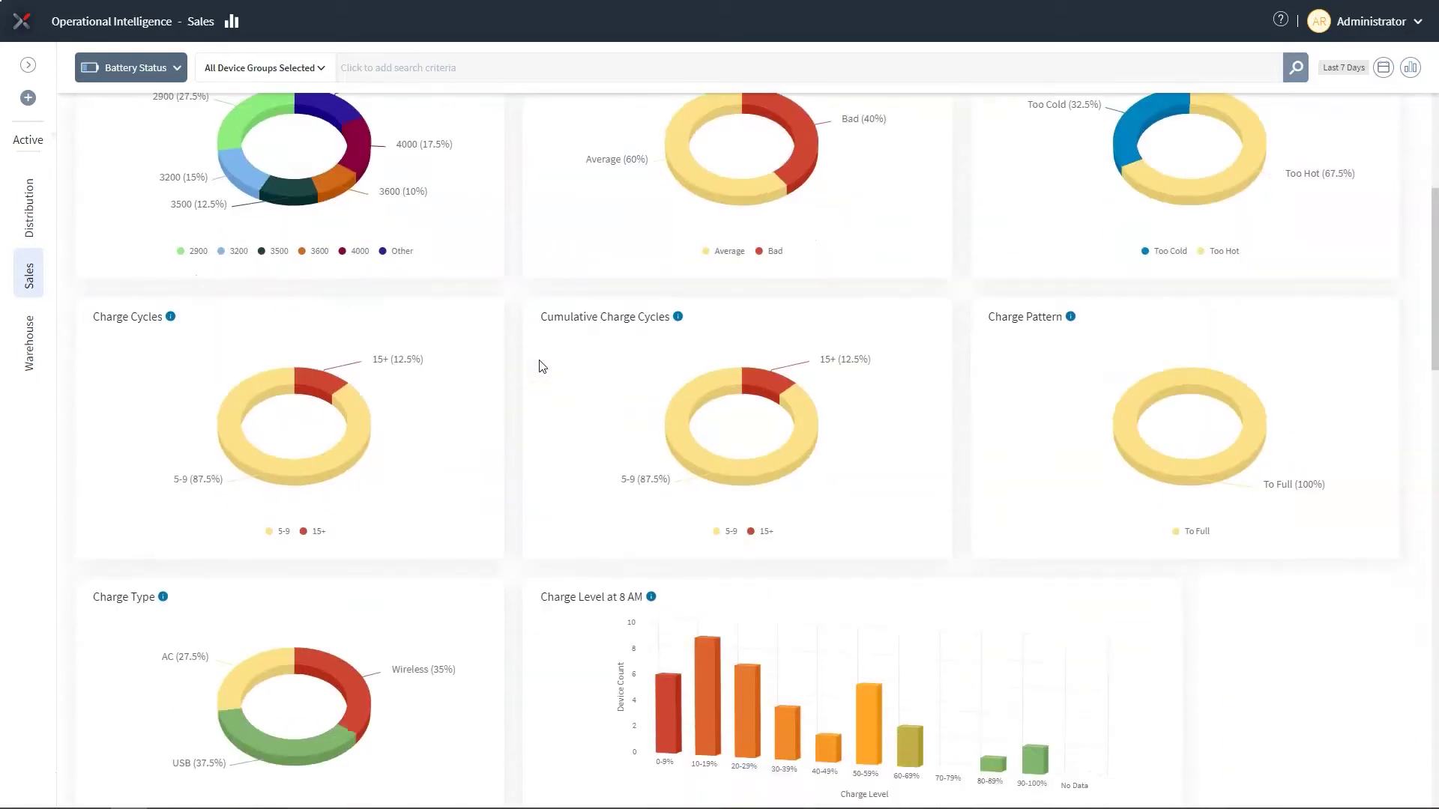
scroll(541, 365, down, 6)
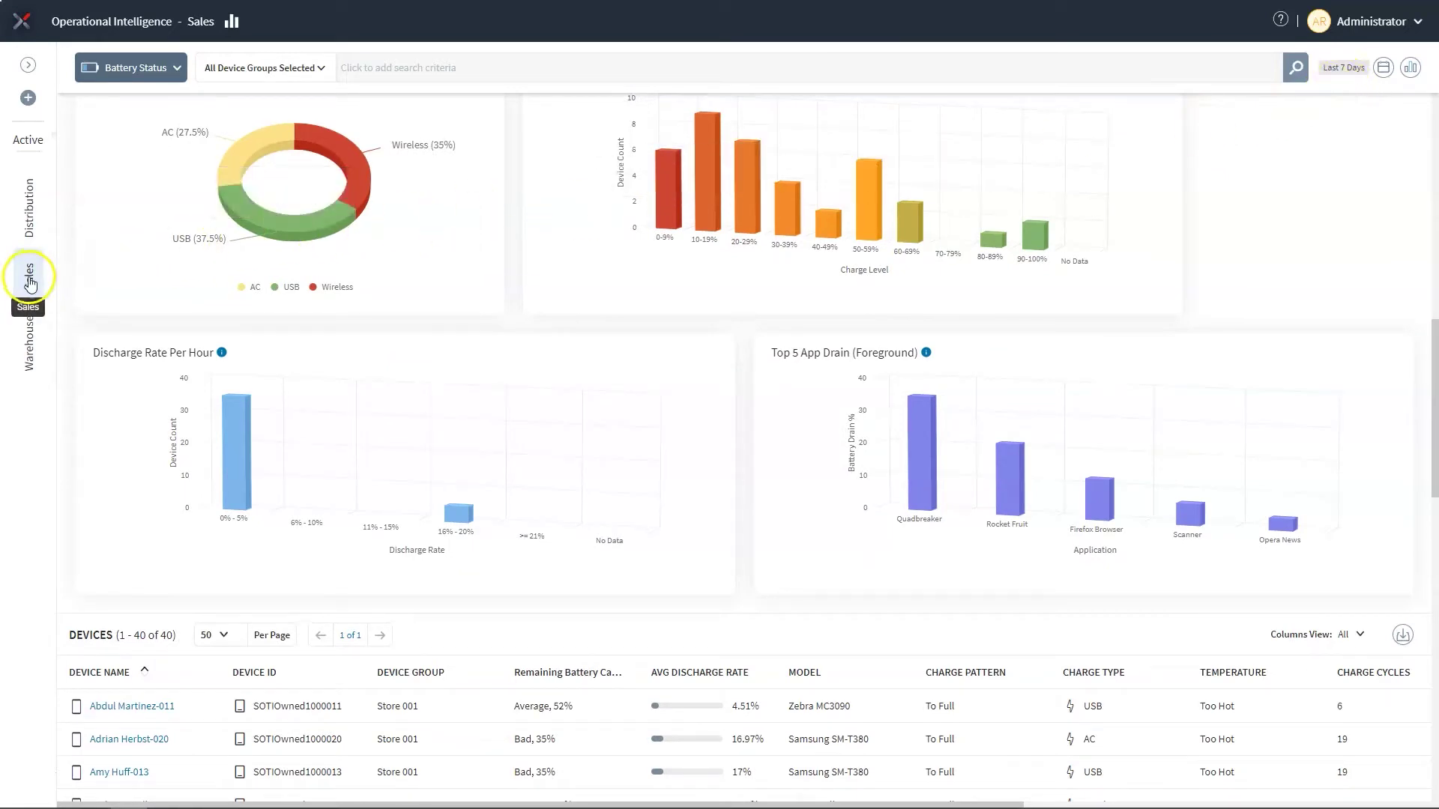
scroll(475, 298, up, 5)
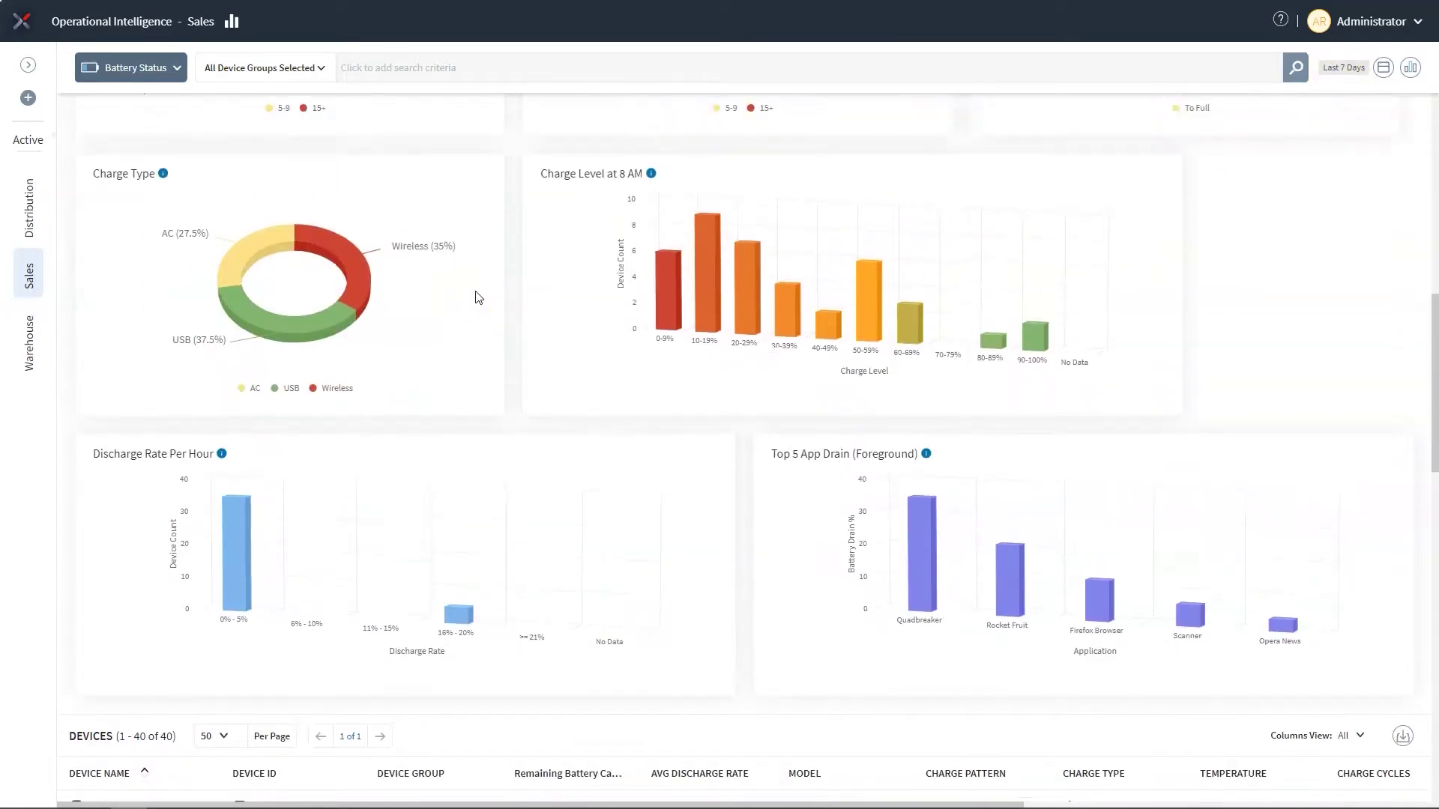
scroll(478, 298, up, 4)
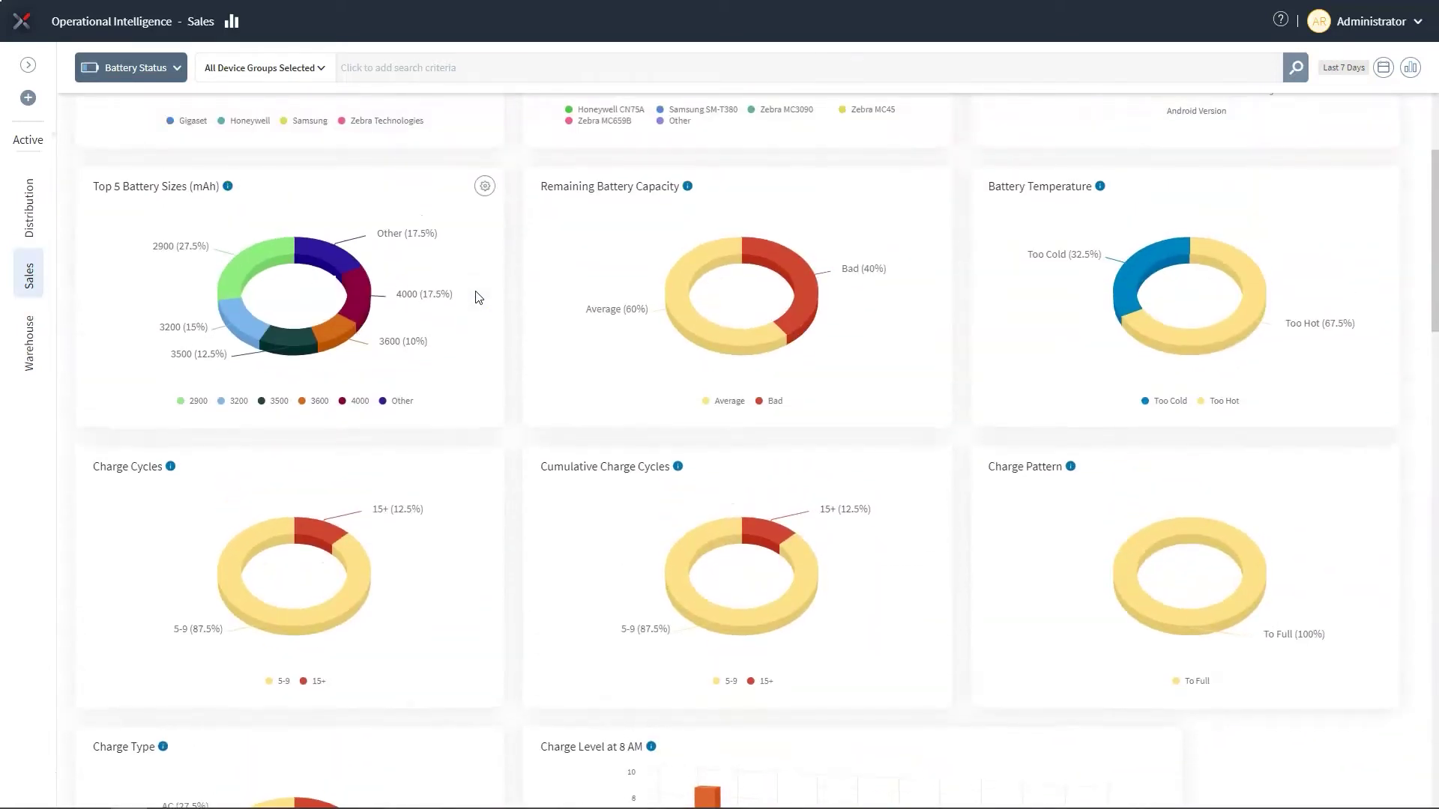
scroll(476, 300, down, 14)
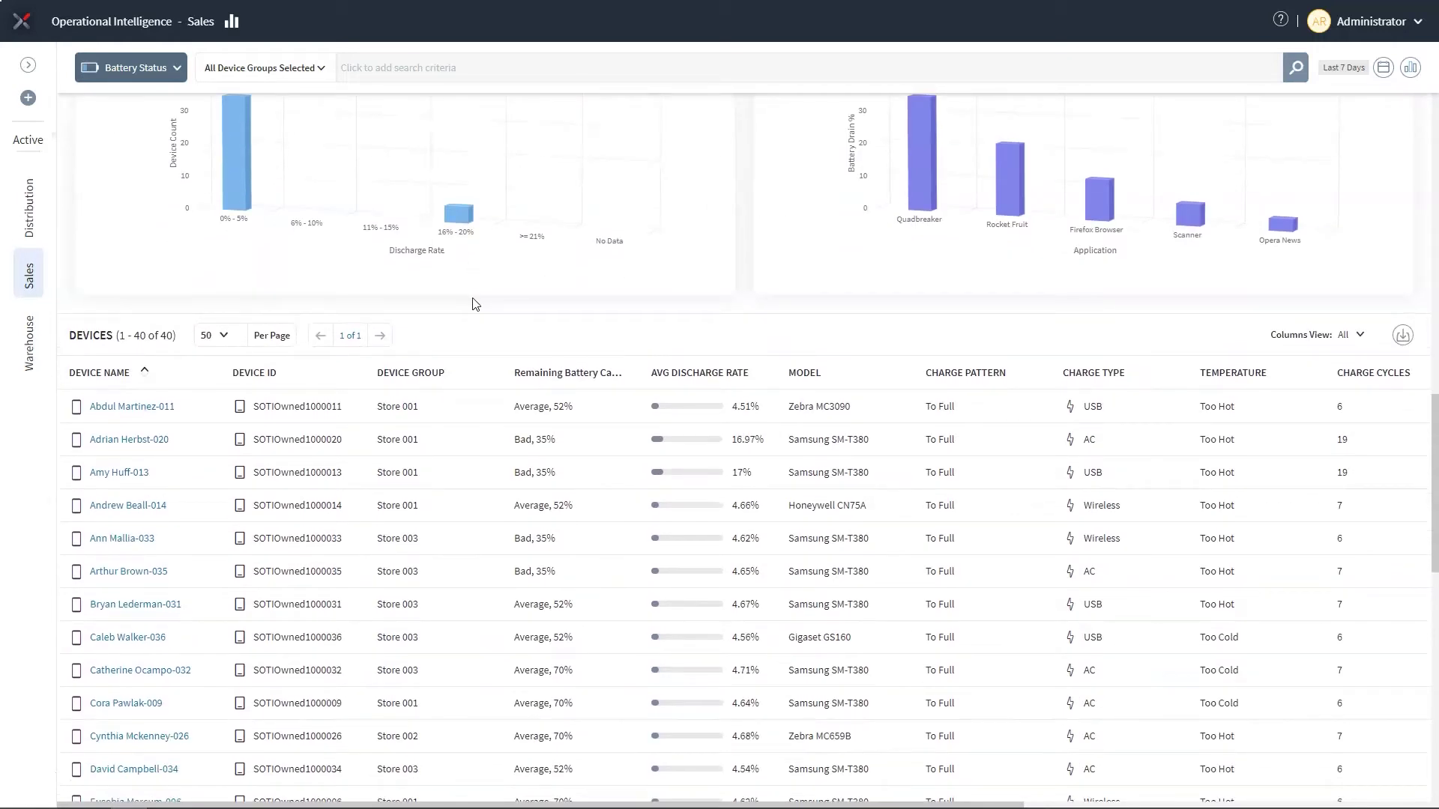
scroll(479, 300, up, 12)
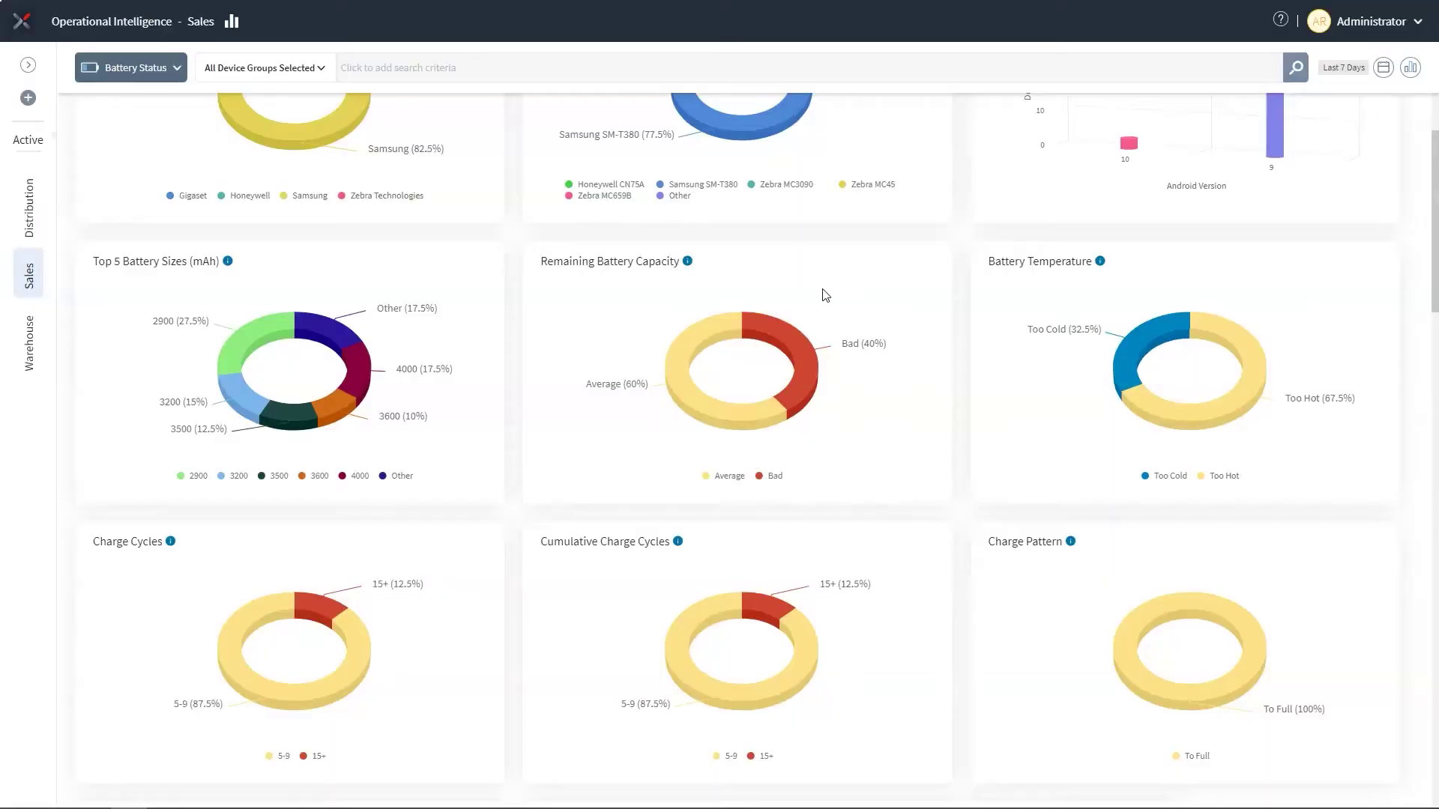
scroll(825, 295, down, 6)
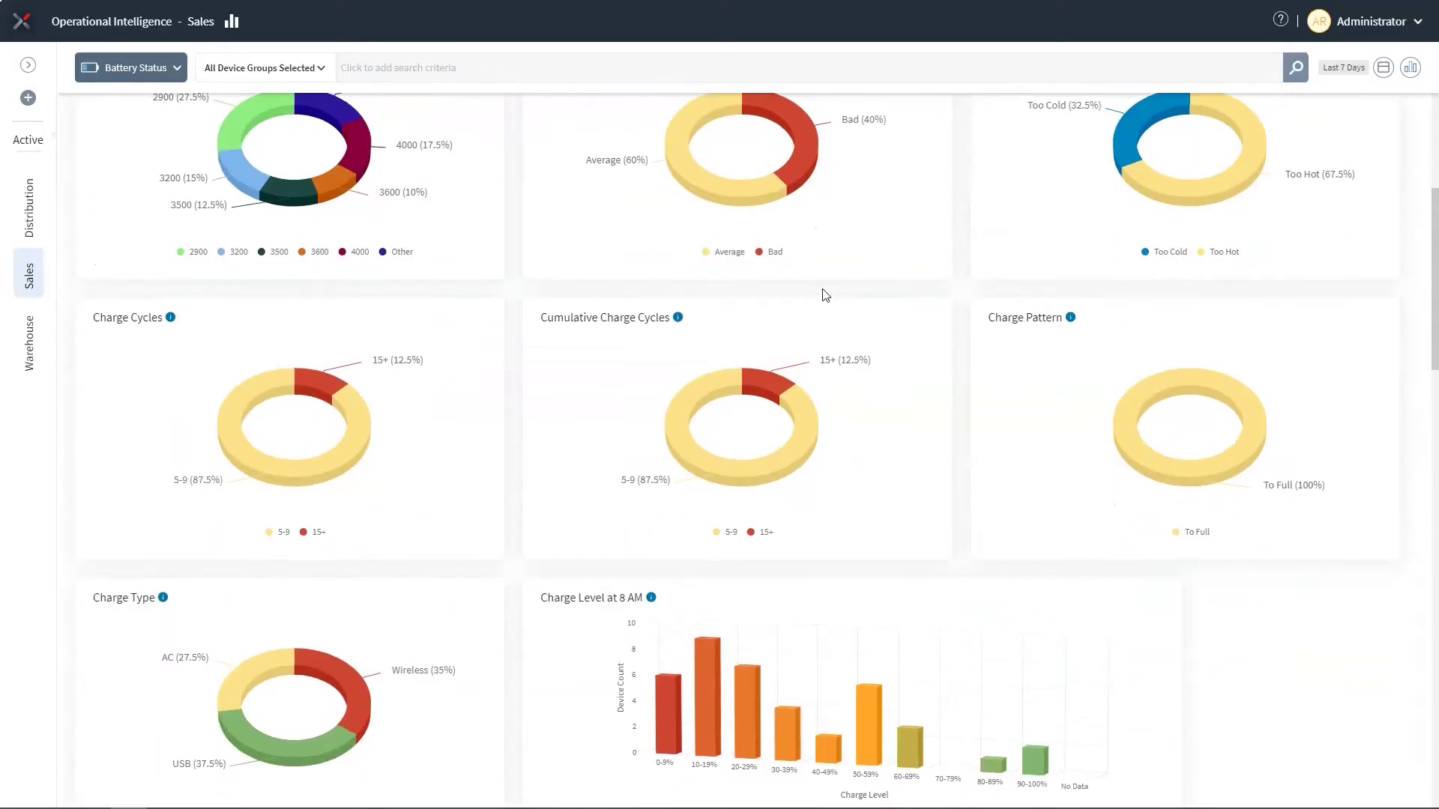
scroll(825, 295, down, 5)
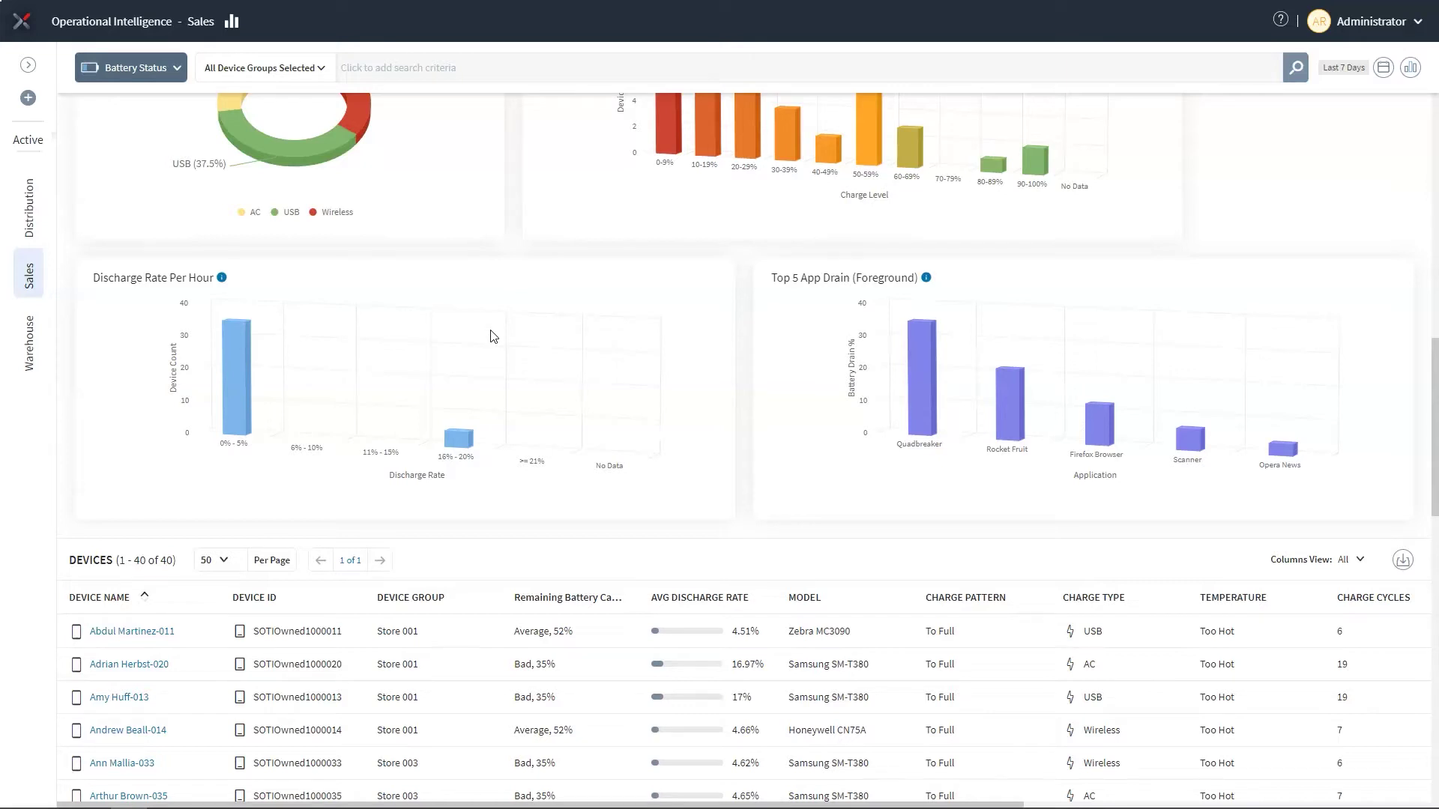
scroll(493, 338, up, 7)
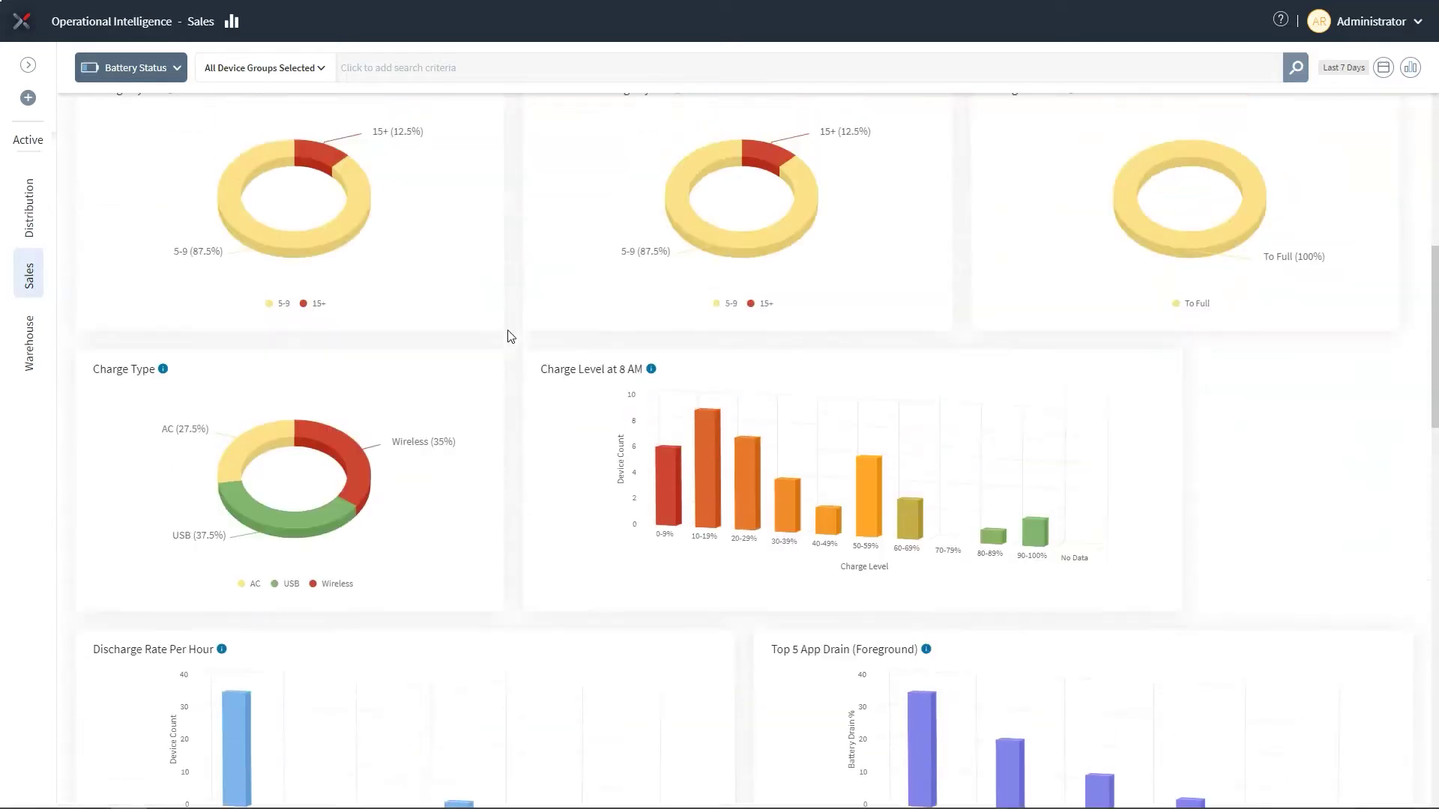
scroll(515, 335, up, 4)
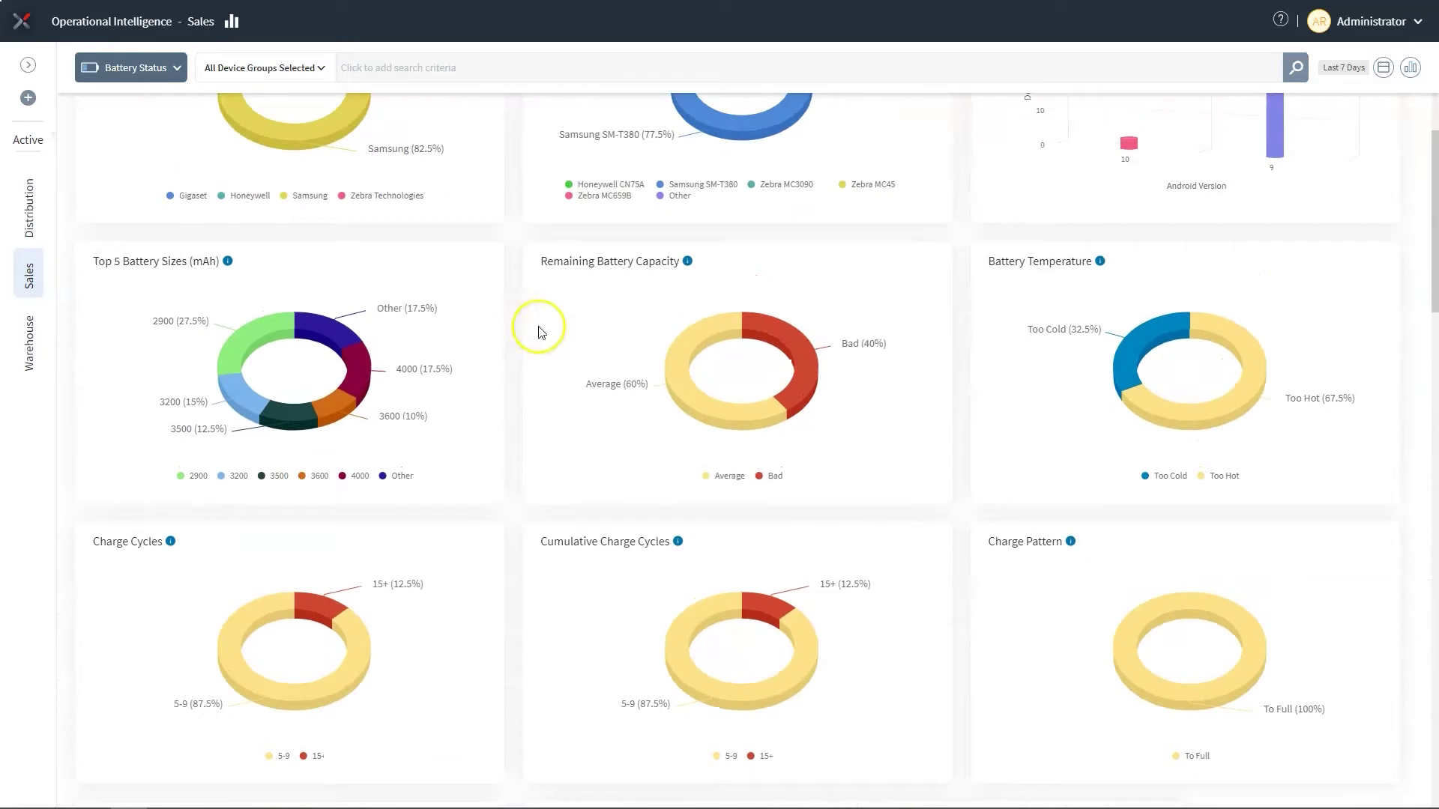
Step: Filter on the Bad capacity slice and scroll to the 16-device Devices table
mouse_move(800, 375)
click(807, 365)
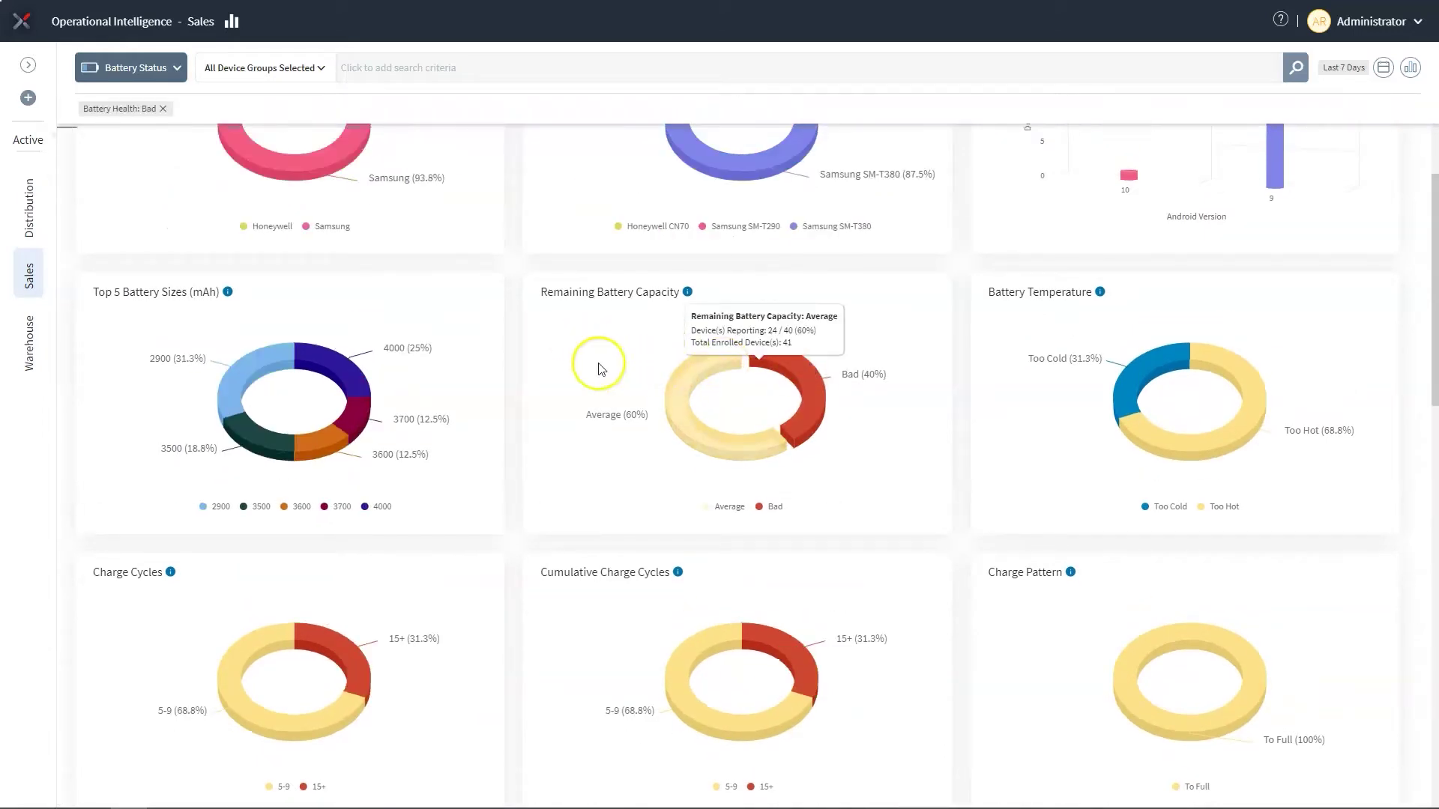
scroll(575, 363, down, 7)
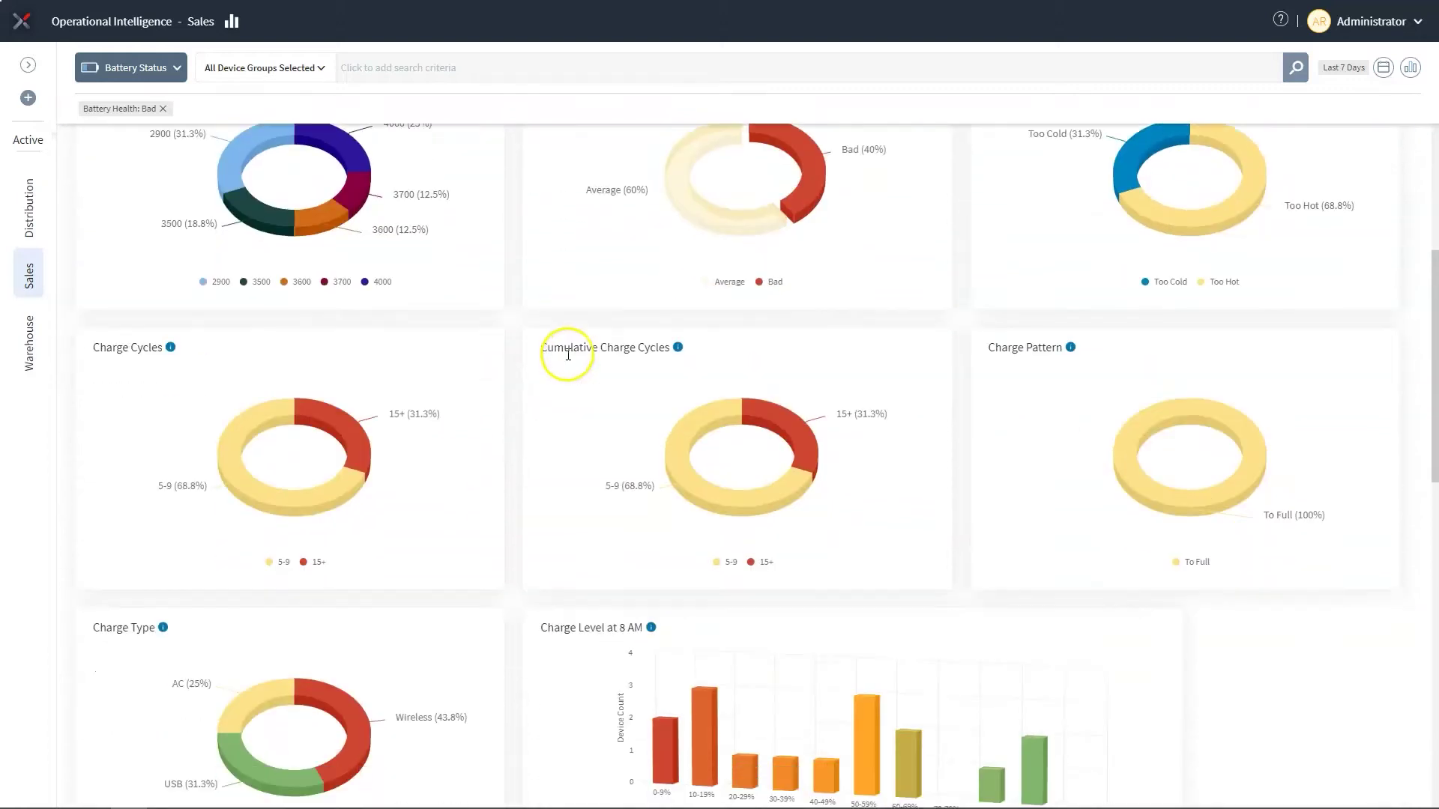
scroll(504, 391, down, 6)
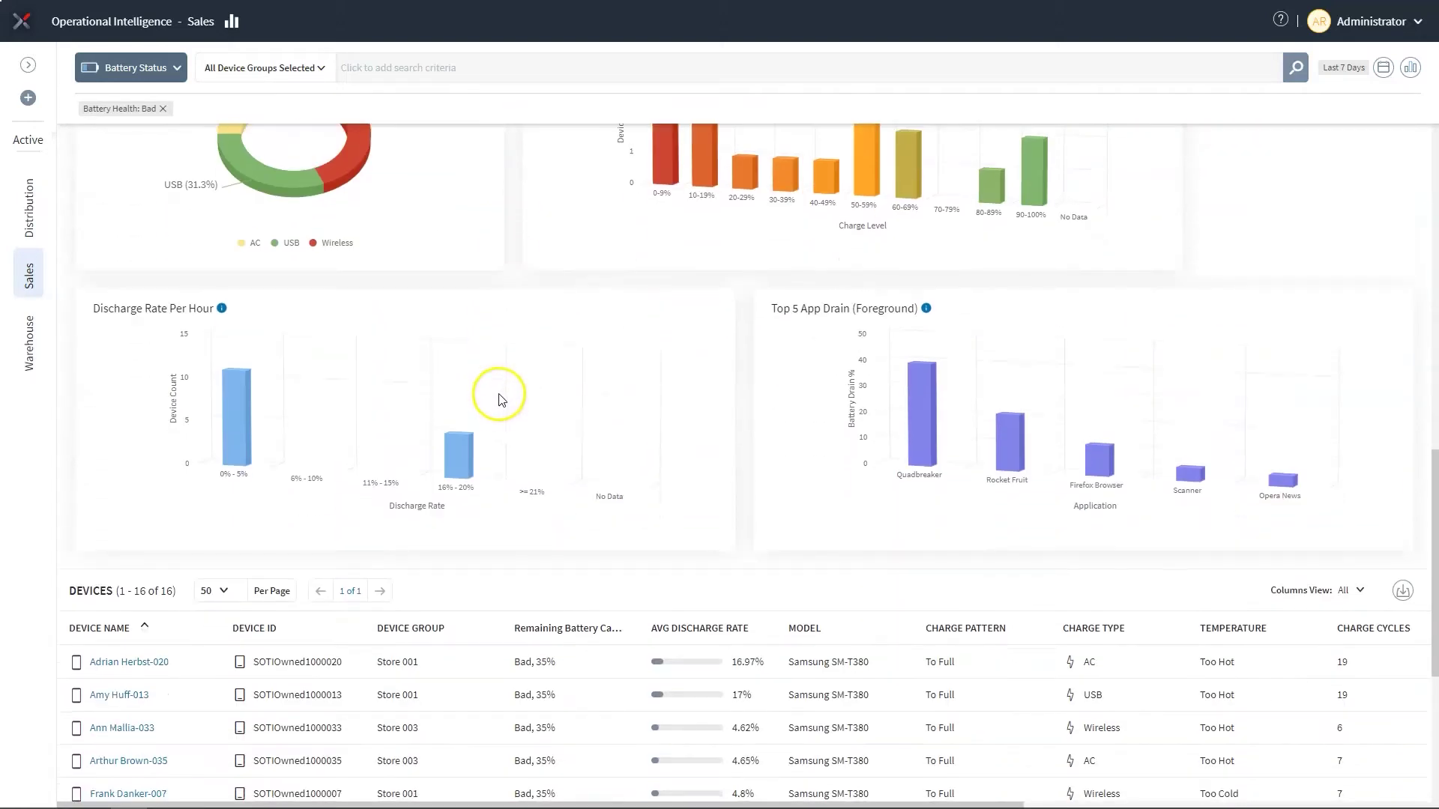
scroll(504, 388, down, 1)
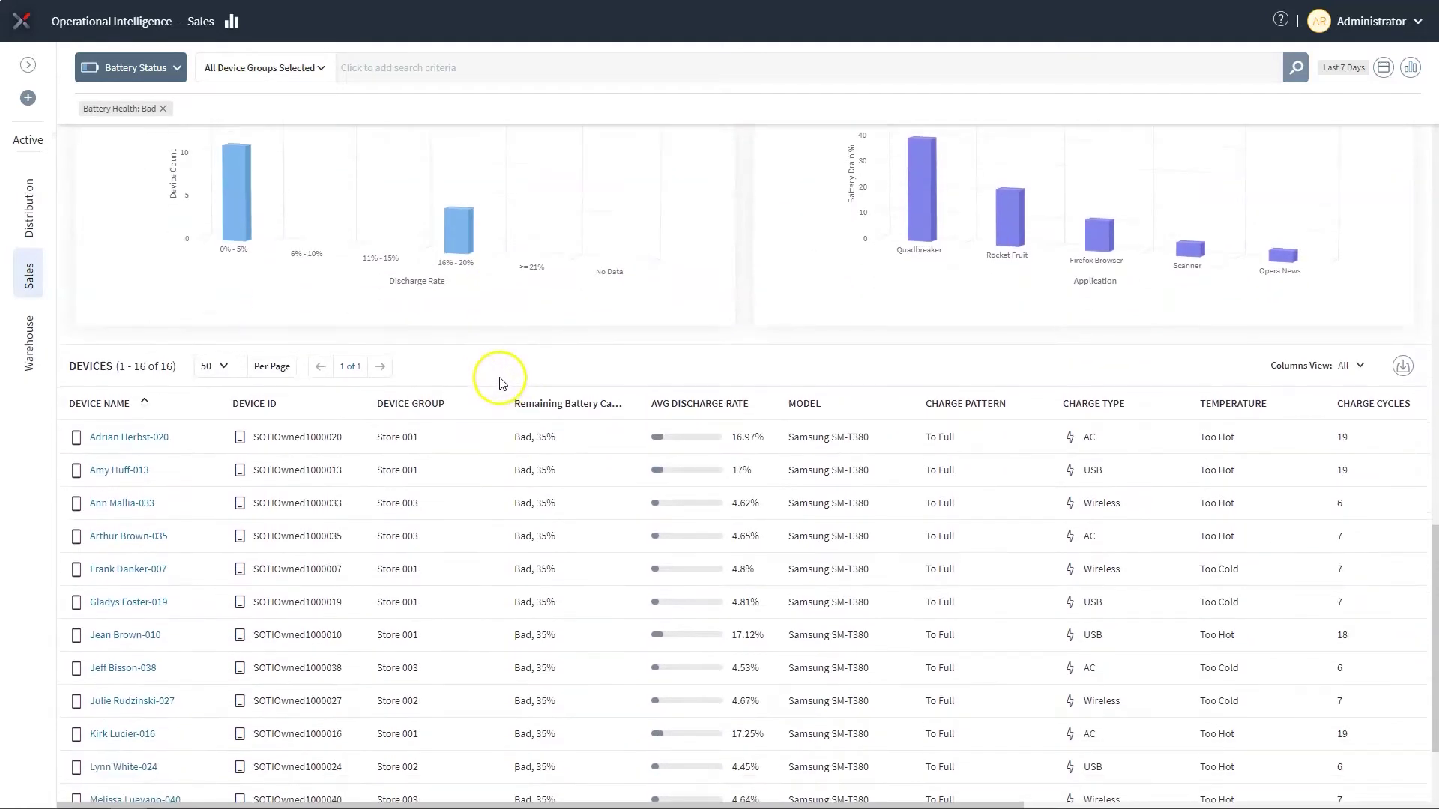
scroll(501, 383, down, 1)
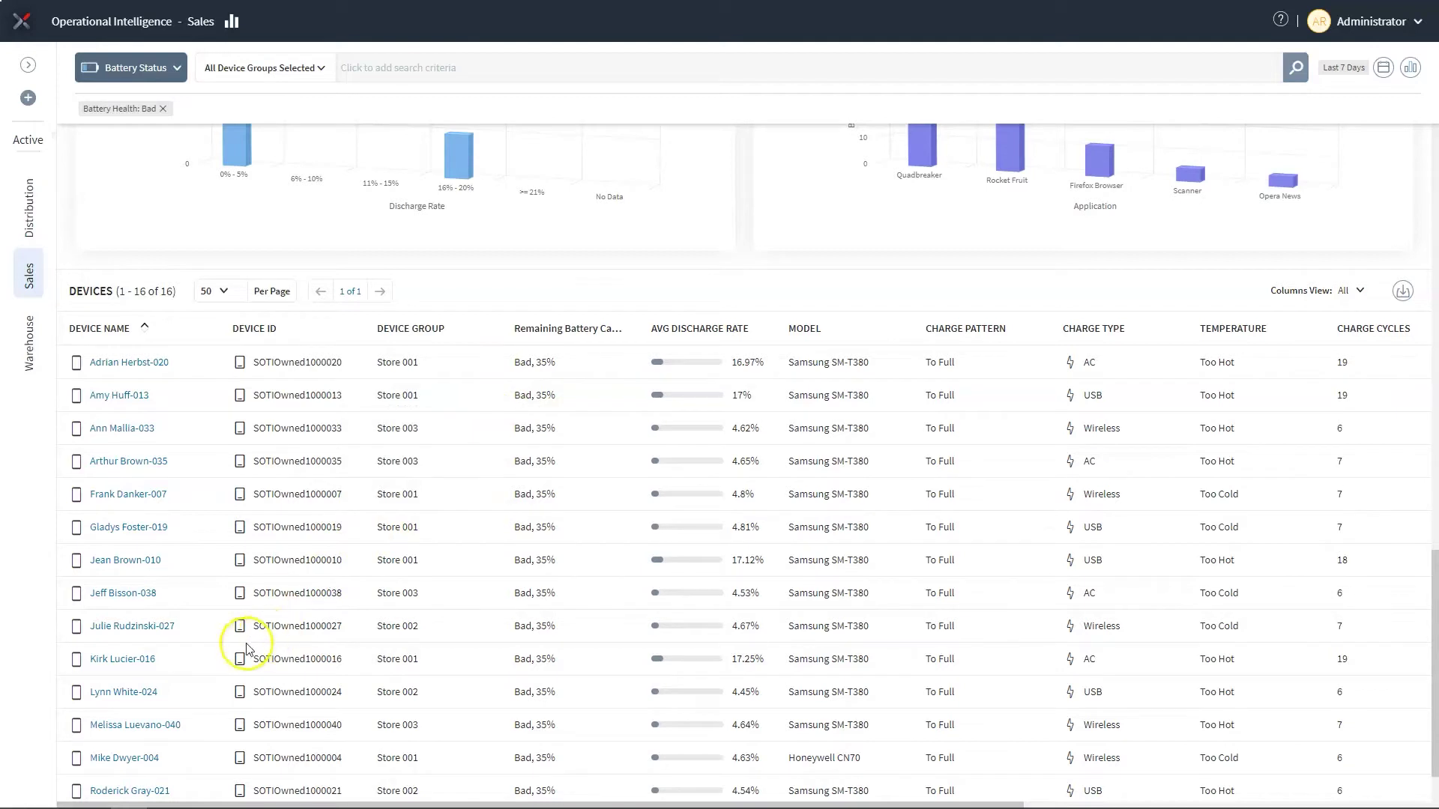
Step: Open a Bad-health device's Device Spotlight battery page, then return to the unfiltered dashboard
click(122, 660)
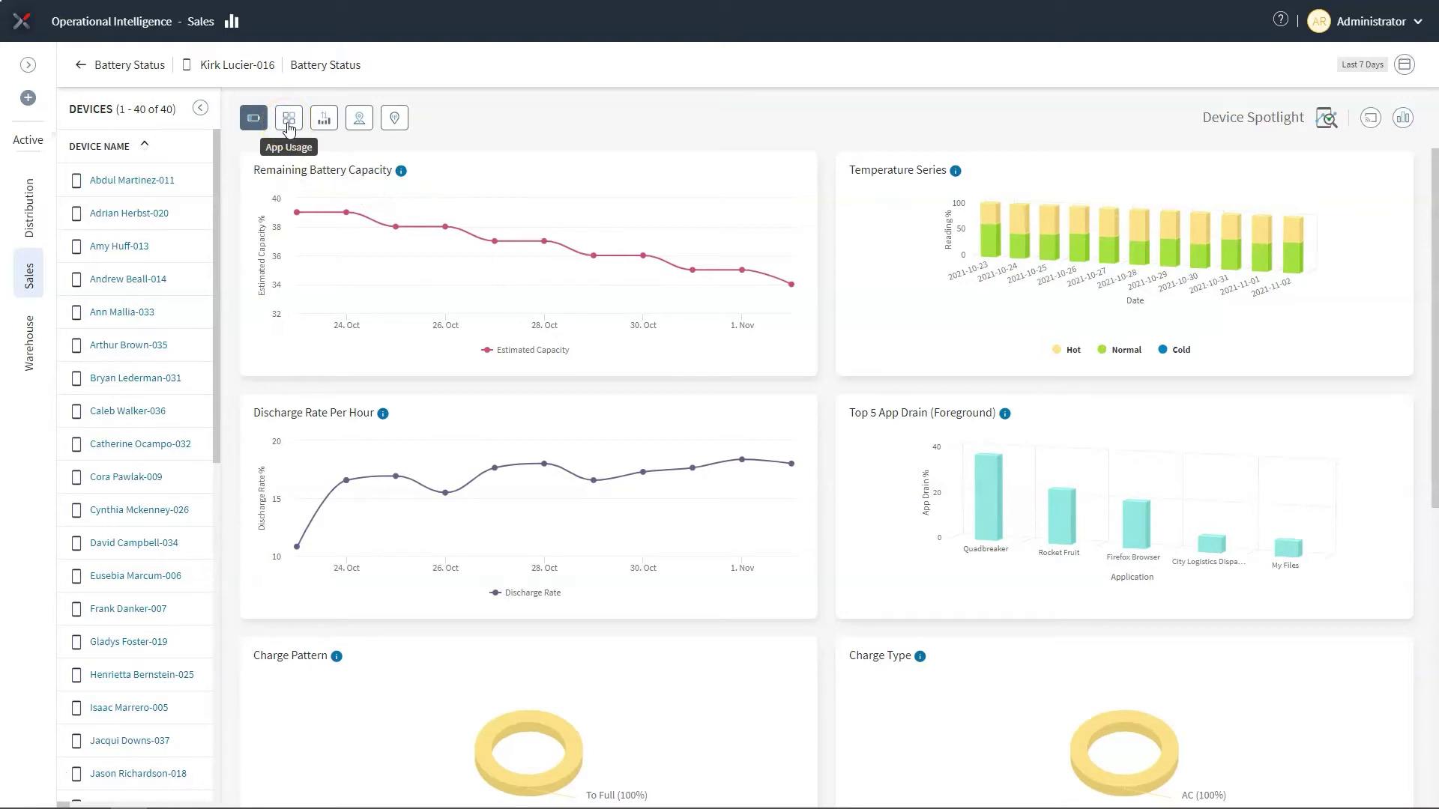
click(321, 126)
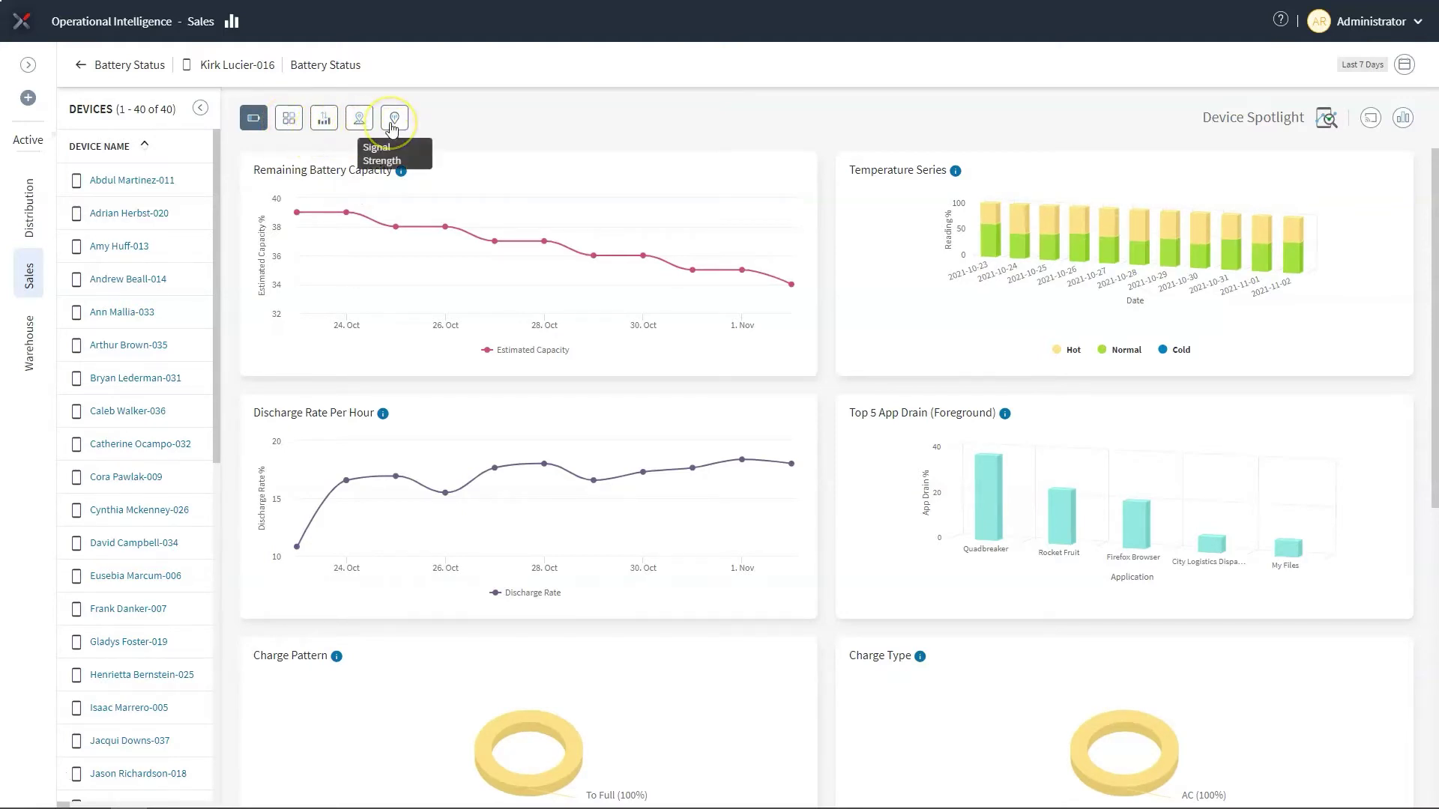
click(495, 155)
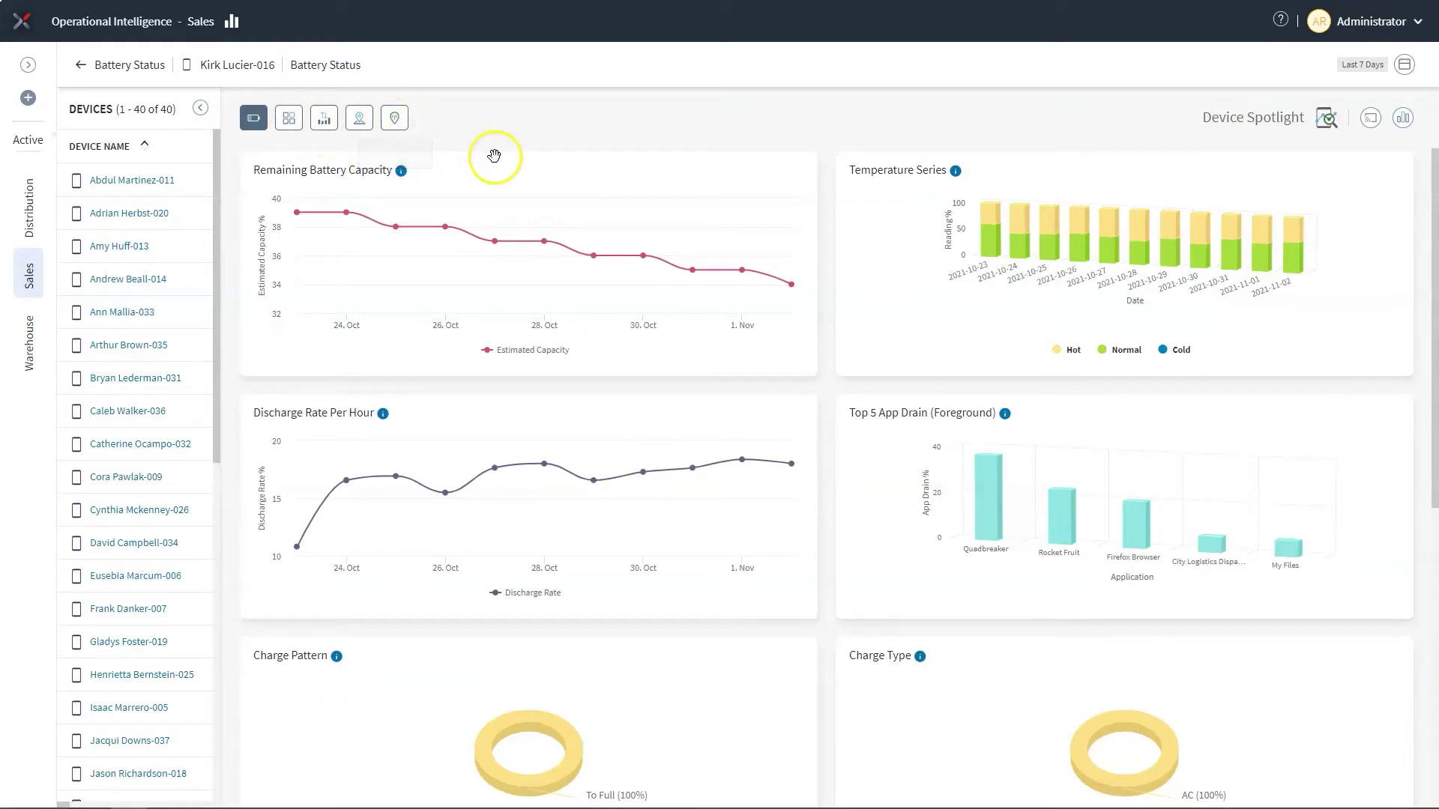
click(273, 133)
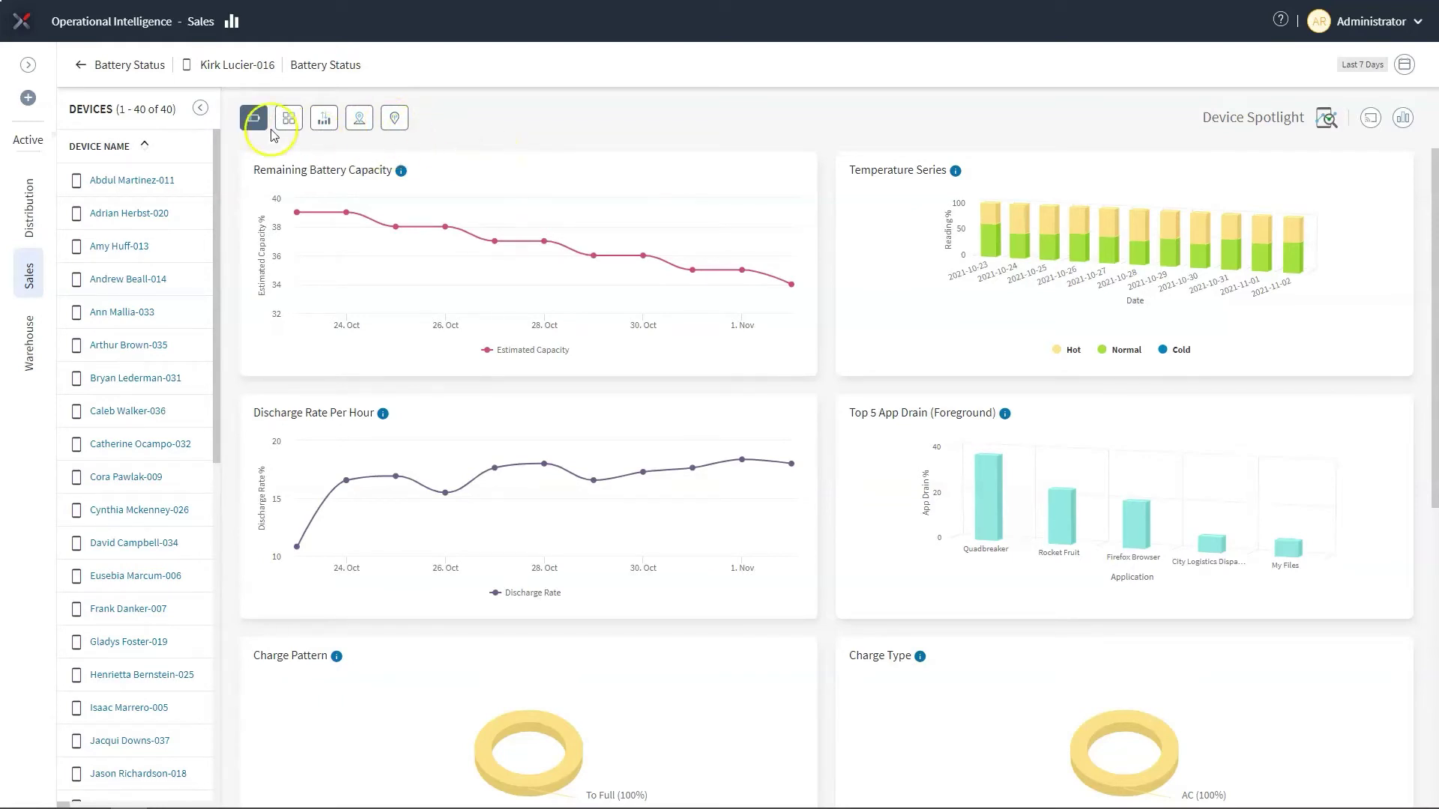
Step: Switch to App Usage and scroll through the visited, foreground and trending app charts
click(80, 69)
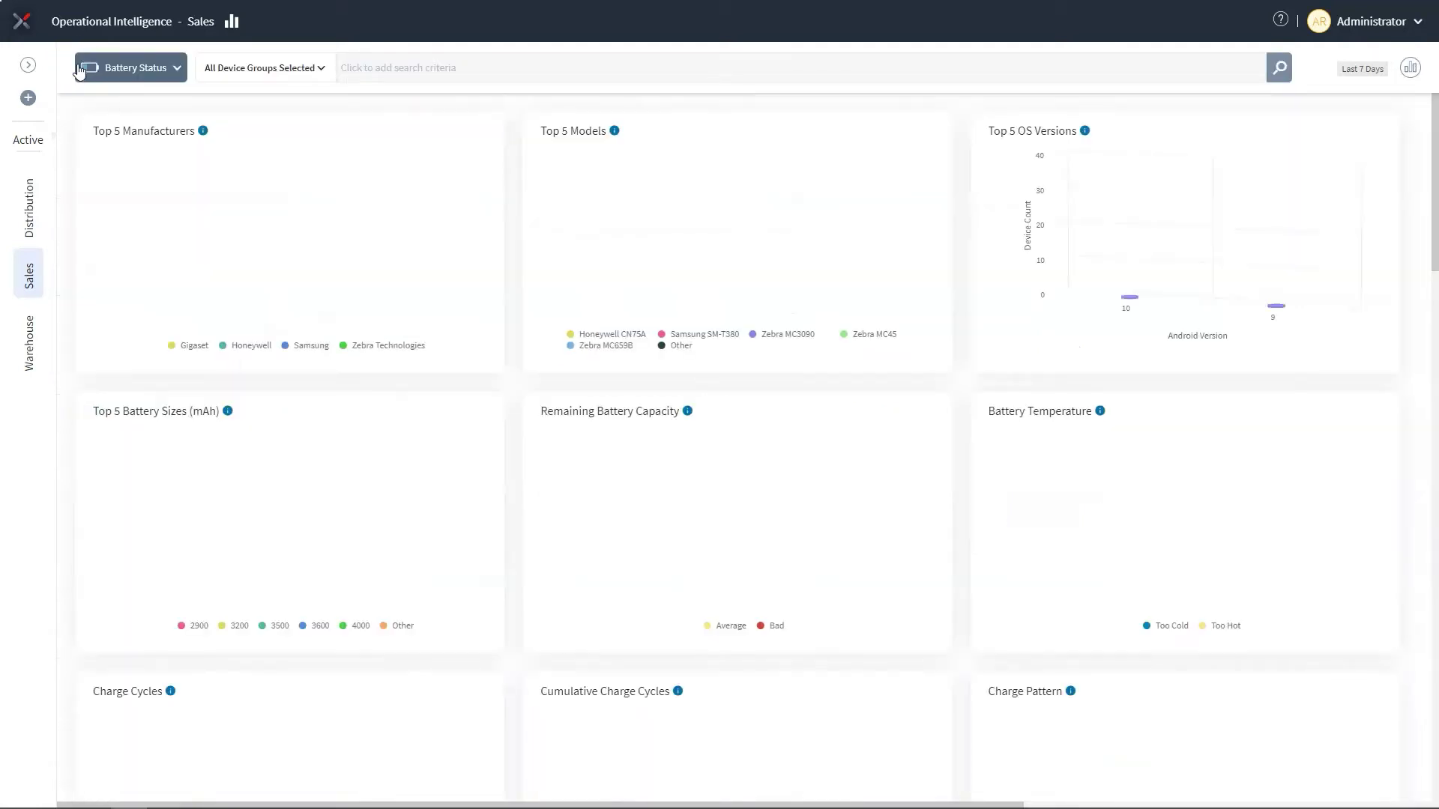
click(178, 69)
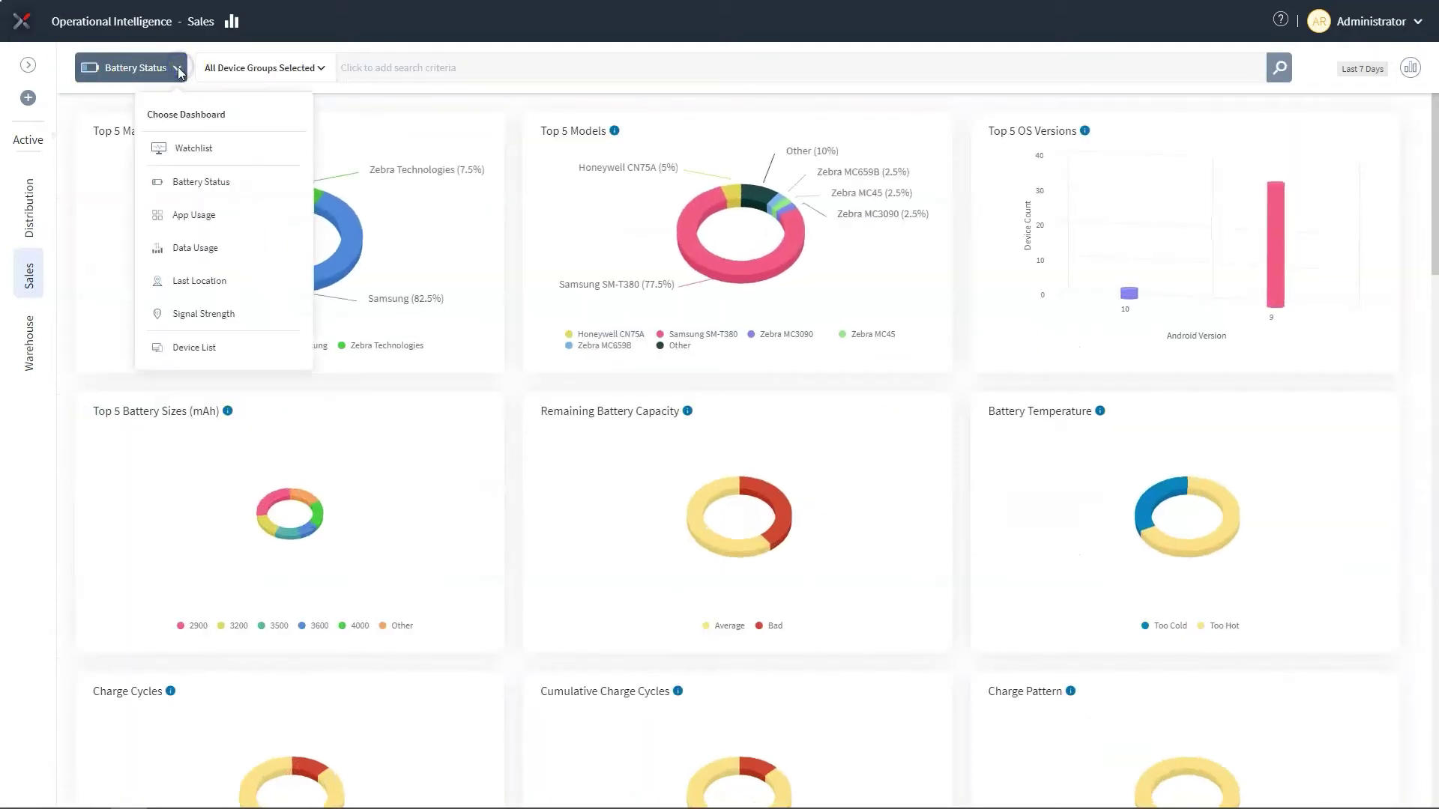
click(201, 215)
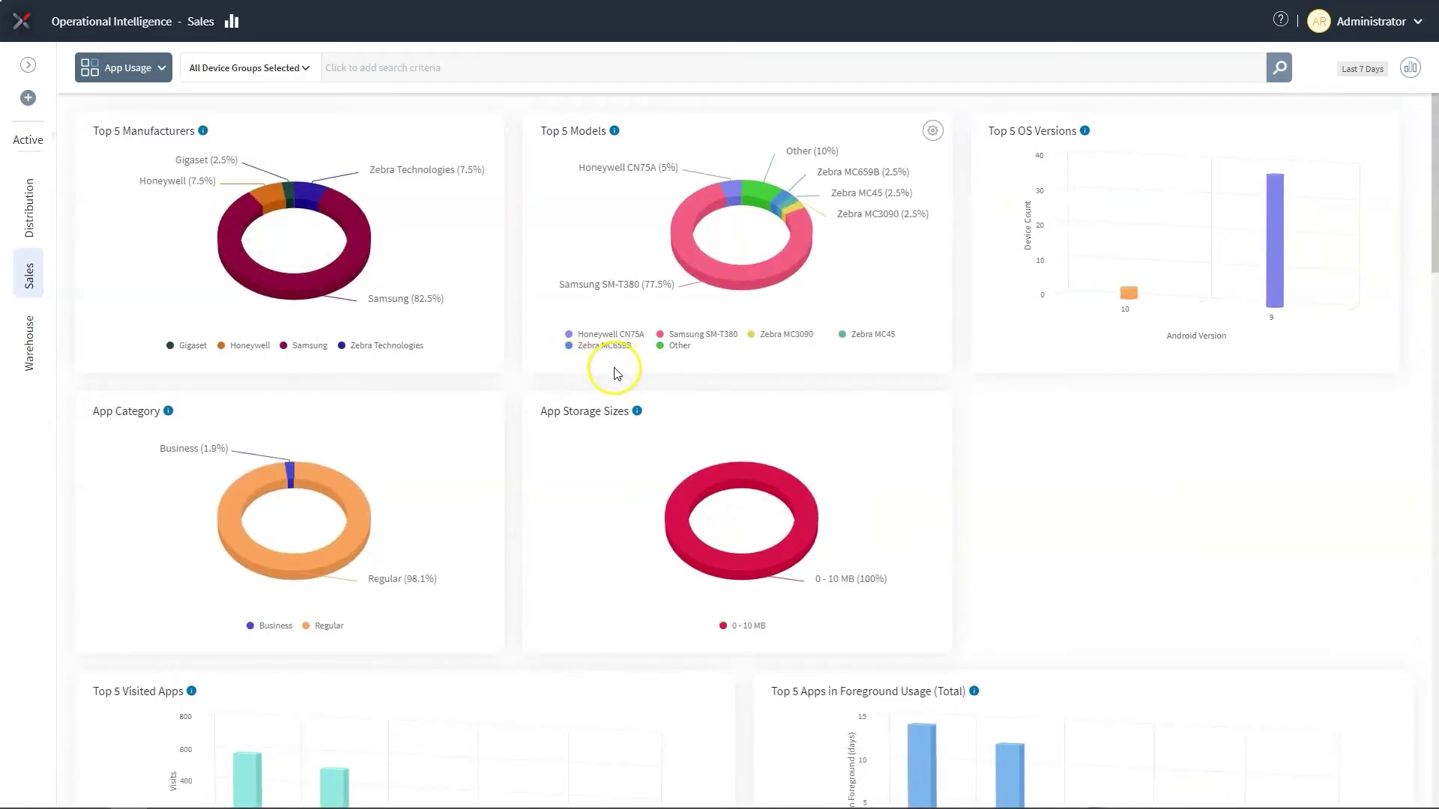
scroll(615, 368, down, 2)
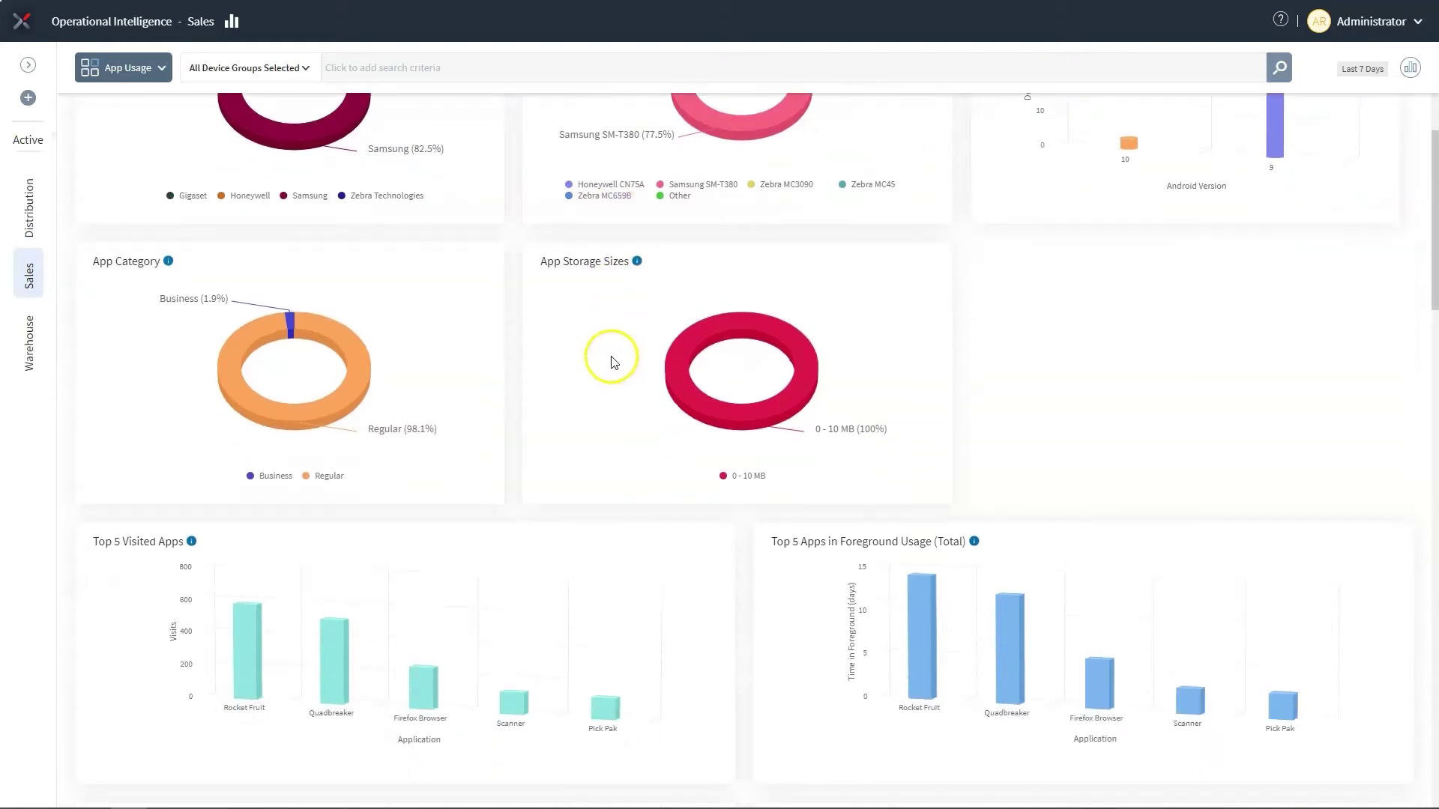
scroll(612, 354, down, 3)
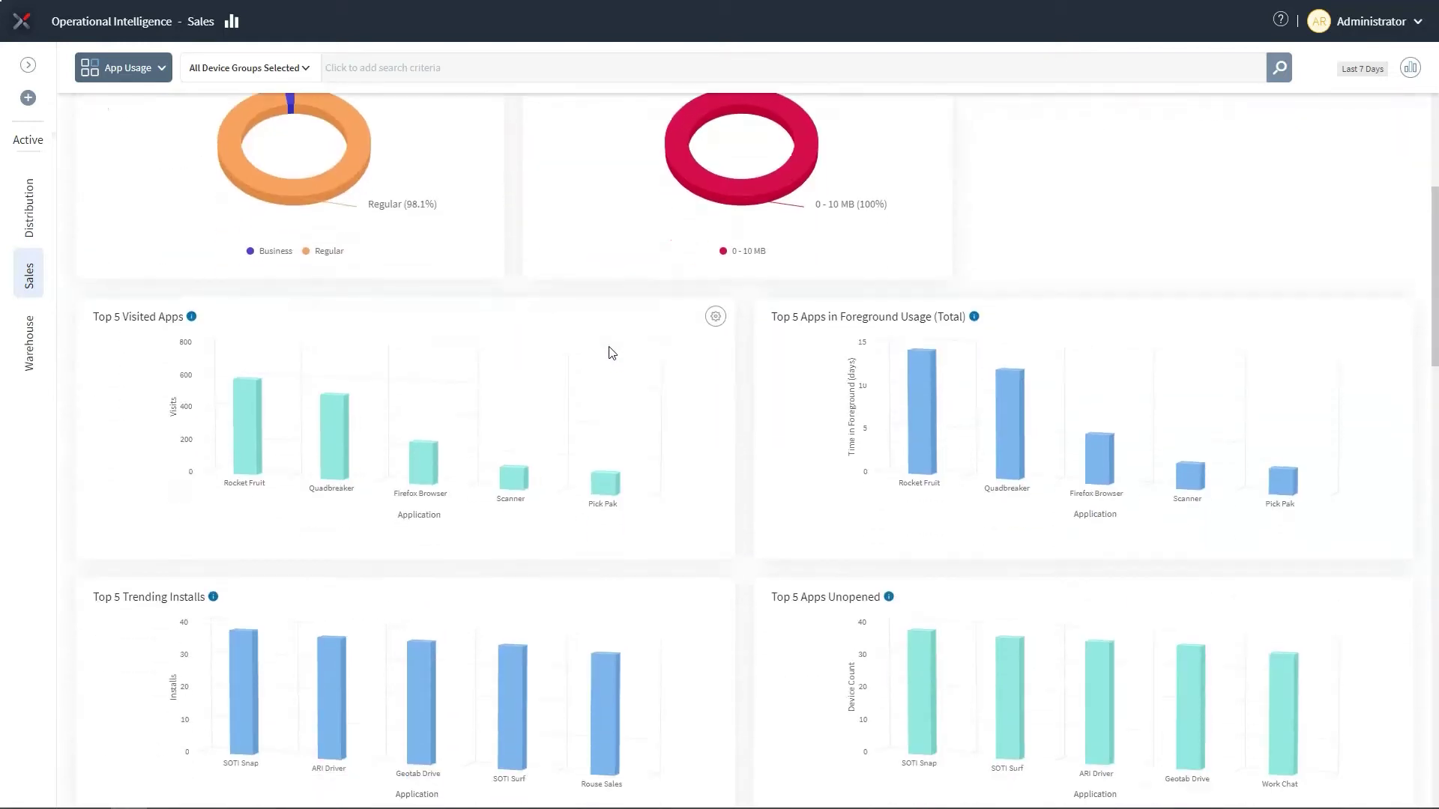
scroll(613, 348, down, 1)
scroll(612, 337, down, 1)
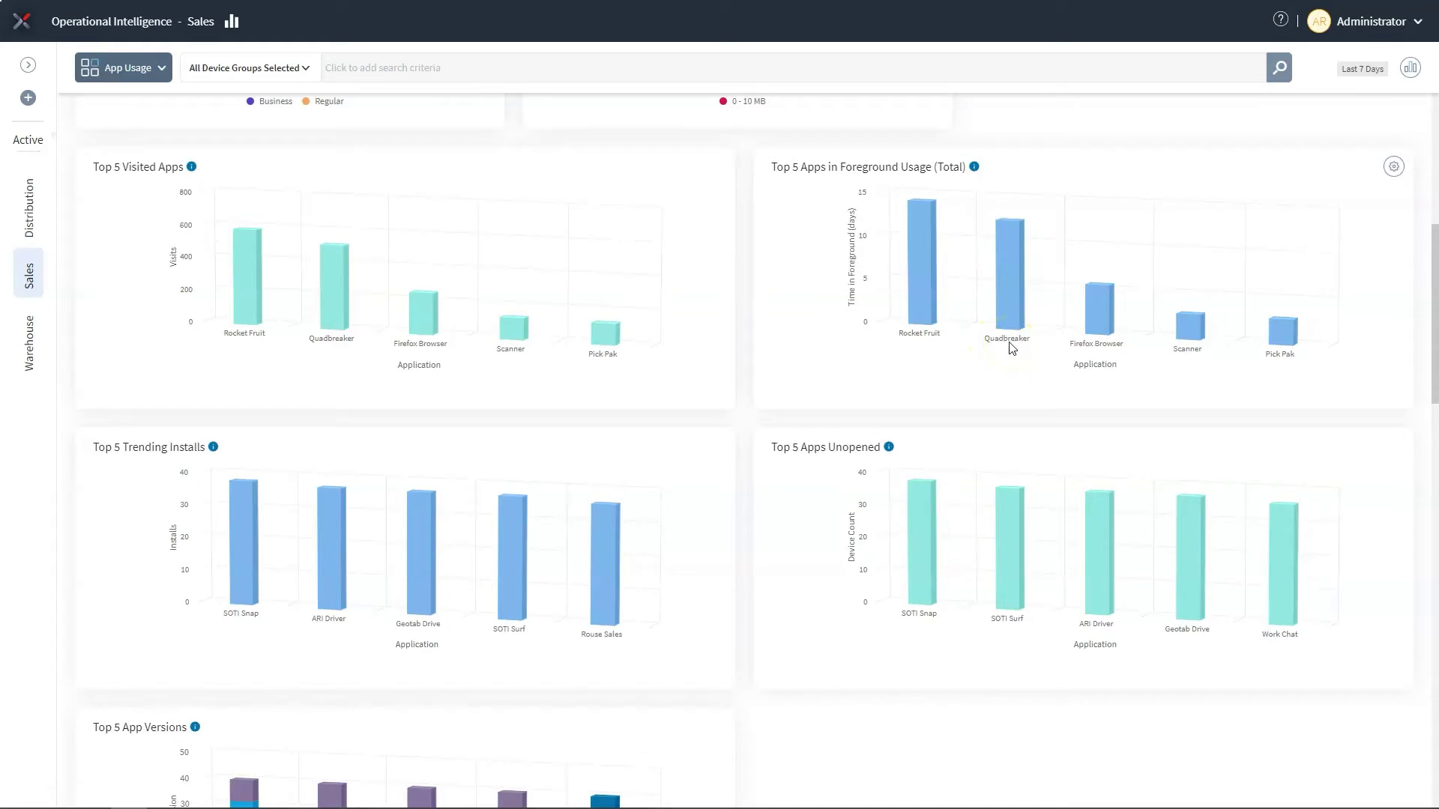
click(156, 67)
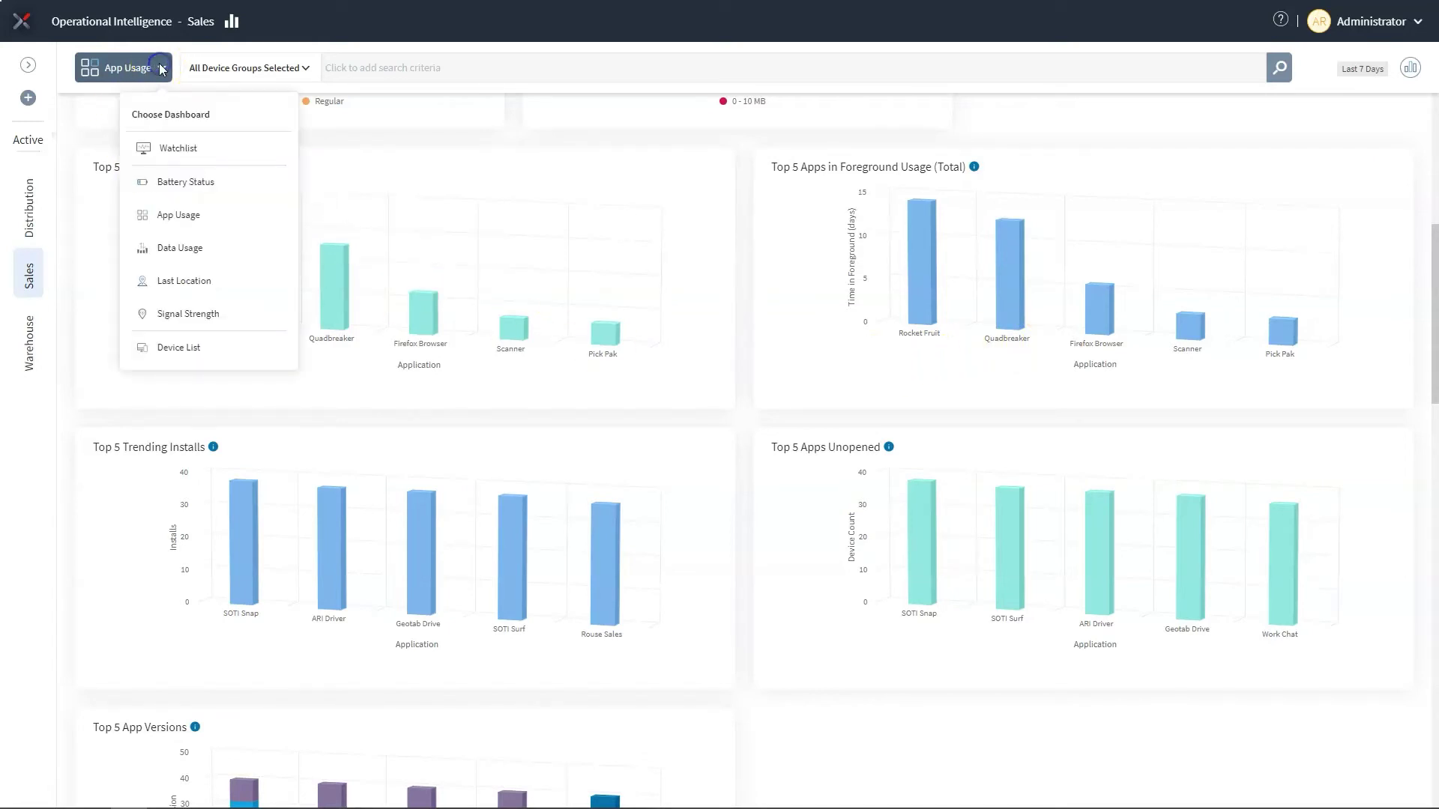
Step: Choose Data Usage and scroll past connection types down to the Total Data Usage chart
click(194, 248)
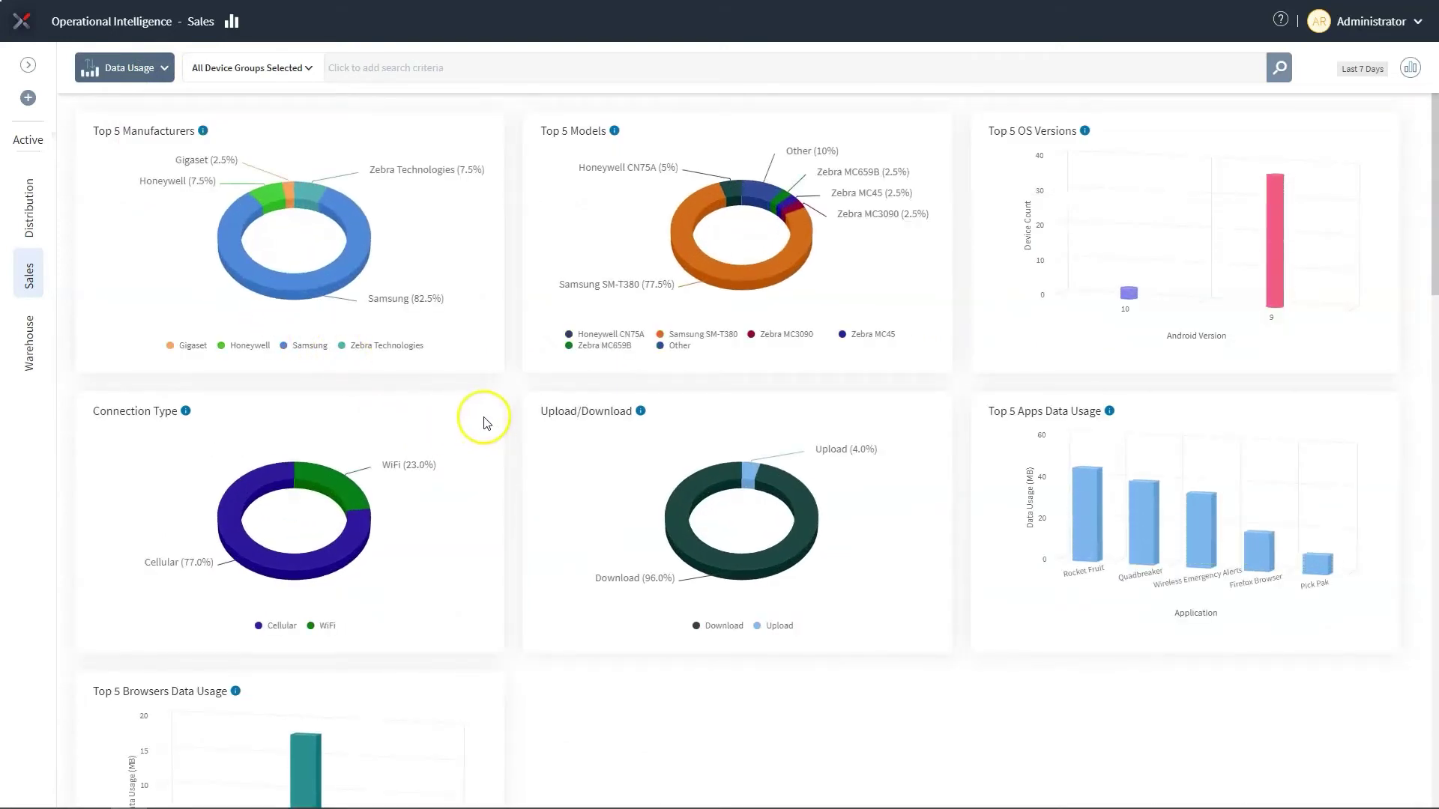
scroll(466, 423, down, 1)
scroll(464, 421, down, 2)
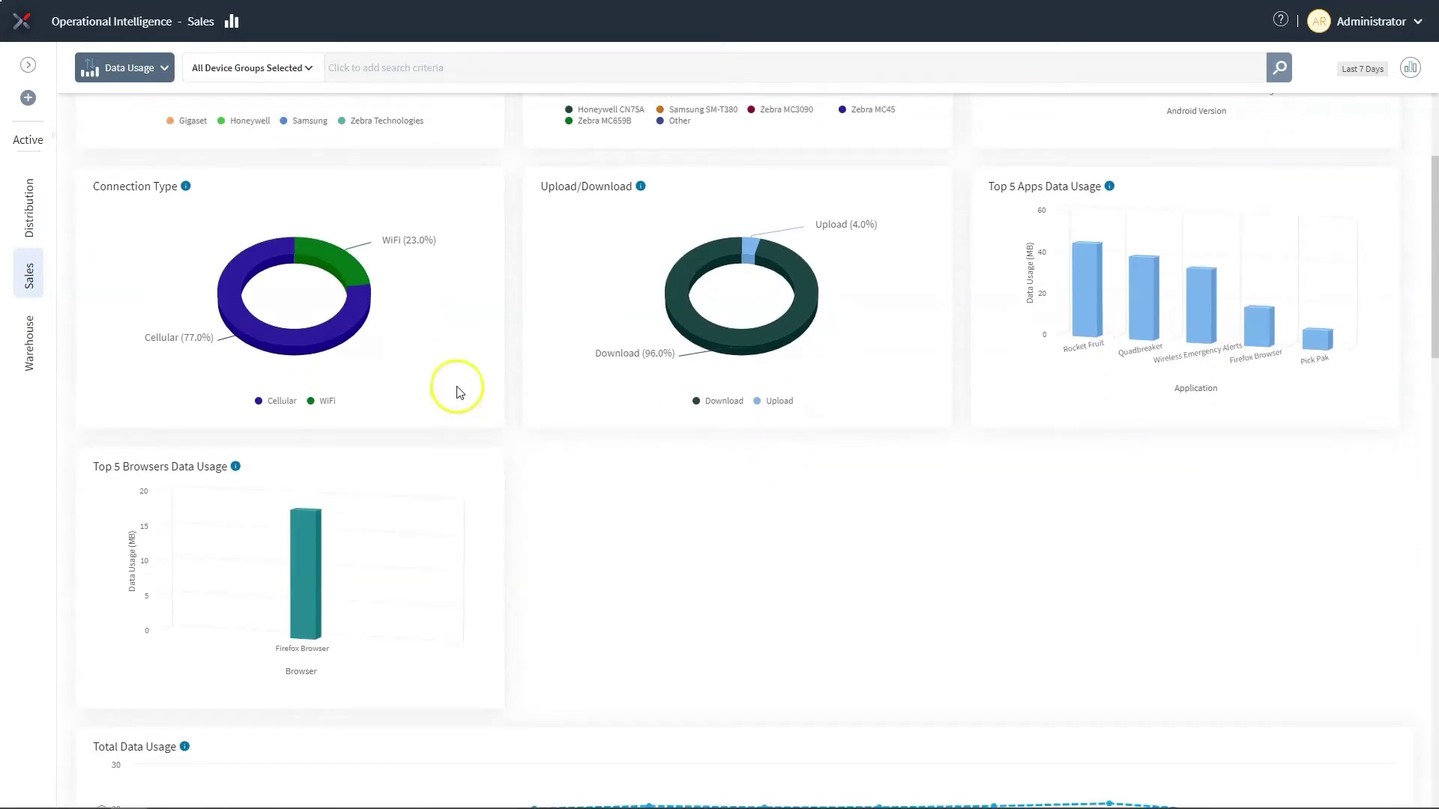
scroll(460, 392, down, 1)
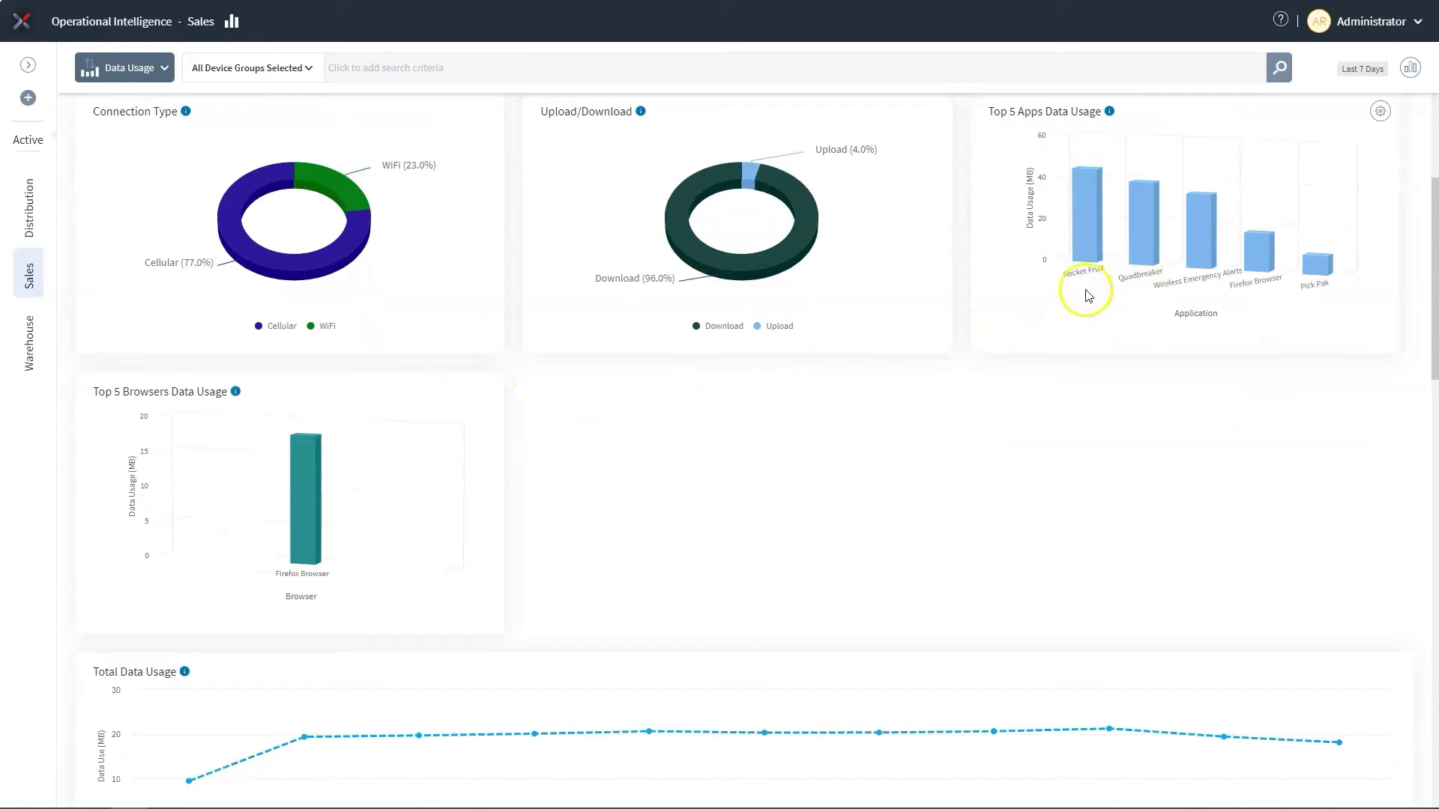
scroll(431, 483, down, 6)
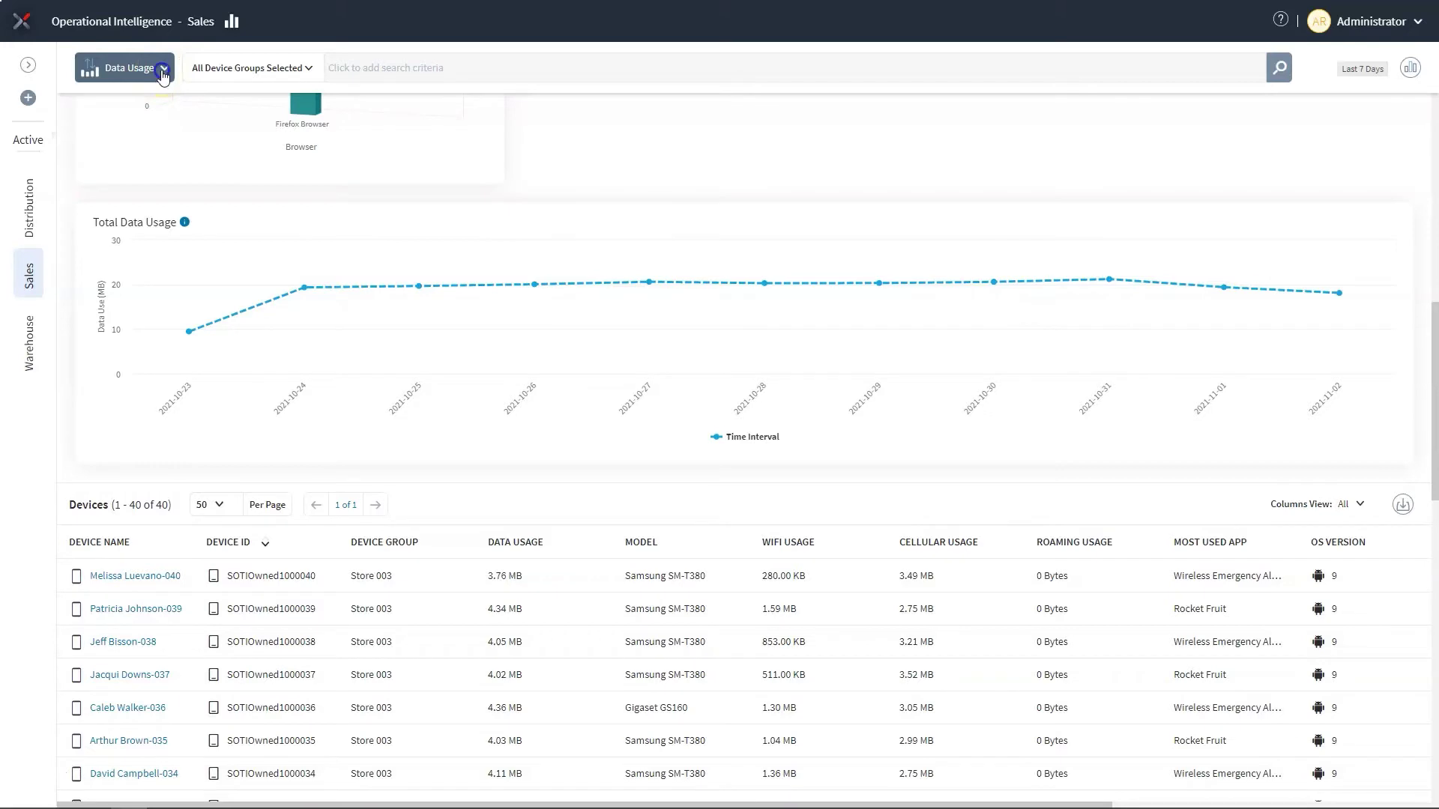
Step: Open the Choose Dashboard dropdown from the Data Usage dashboard
click(163, 70)
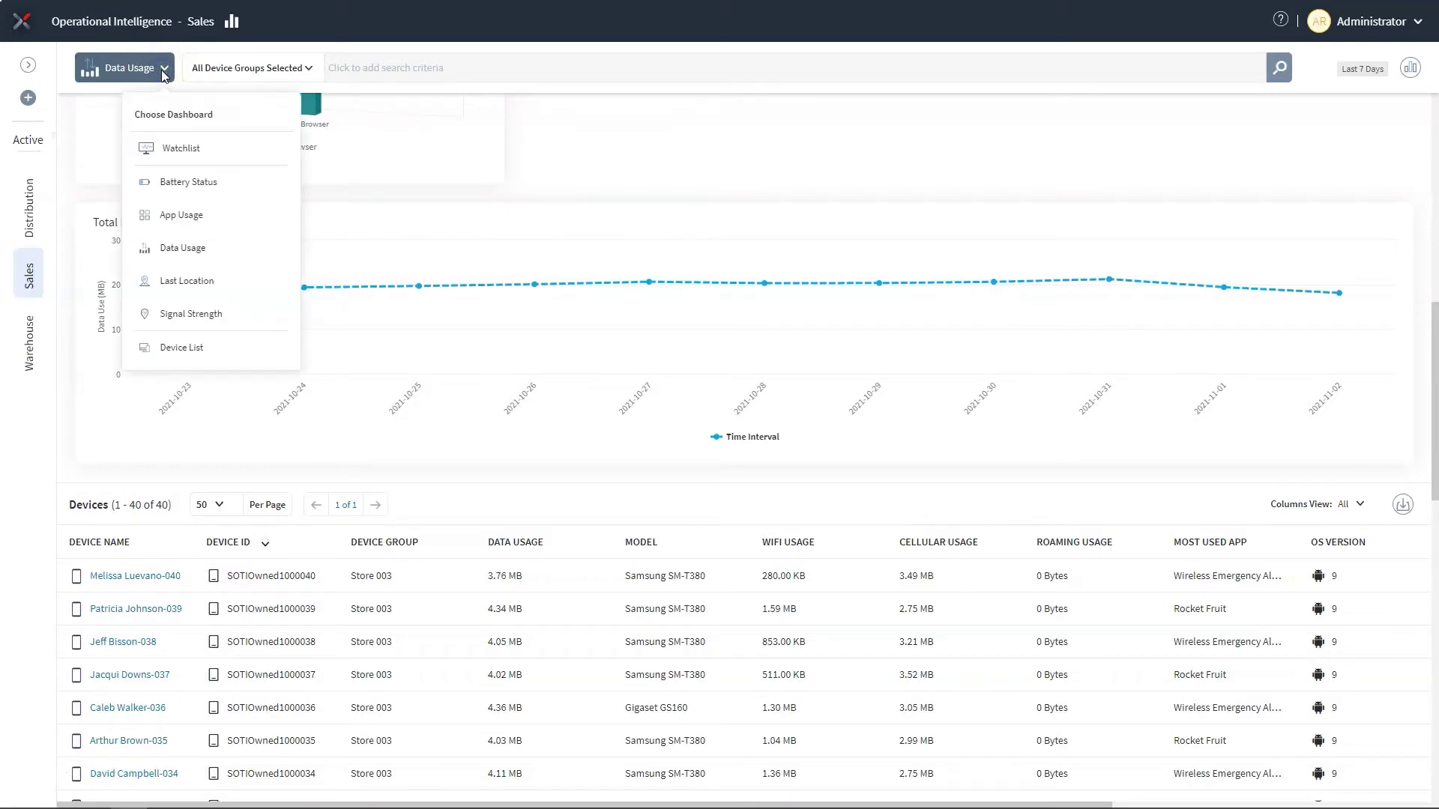
Step: Choose Last Location and scroll down to the map of Toronto device clusters
click(190, 280)
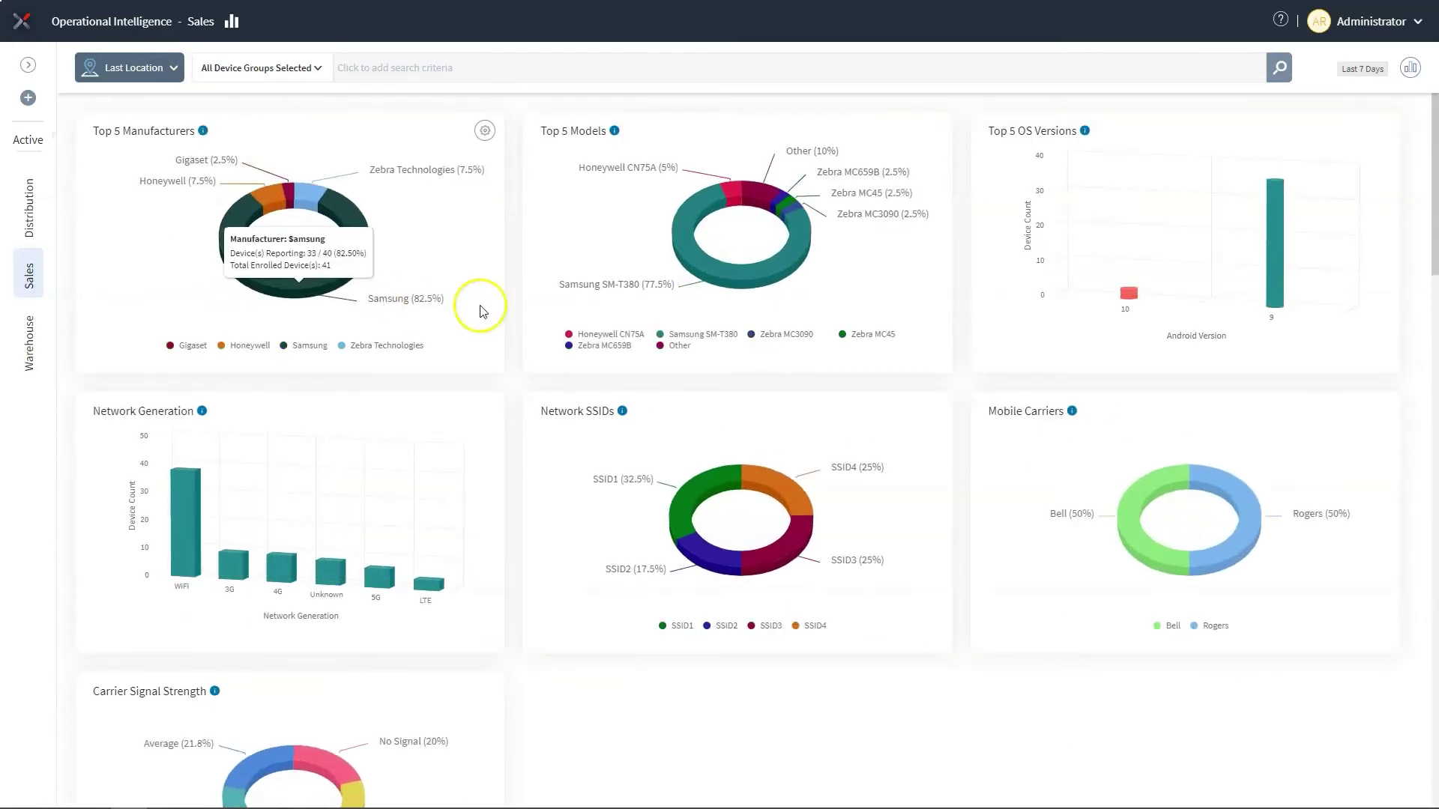
drag(1432, 206, 1433, 382)
mouse_move(738, 411)
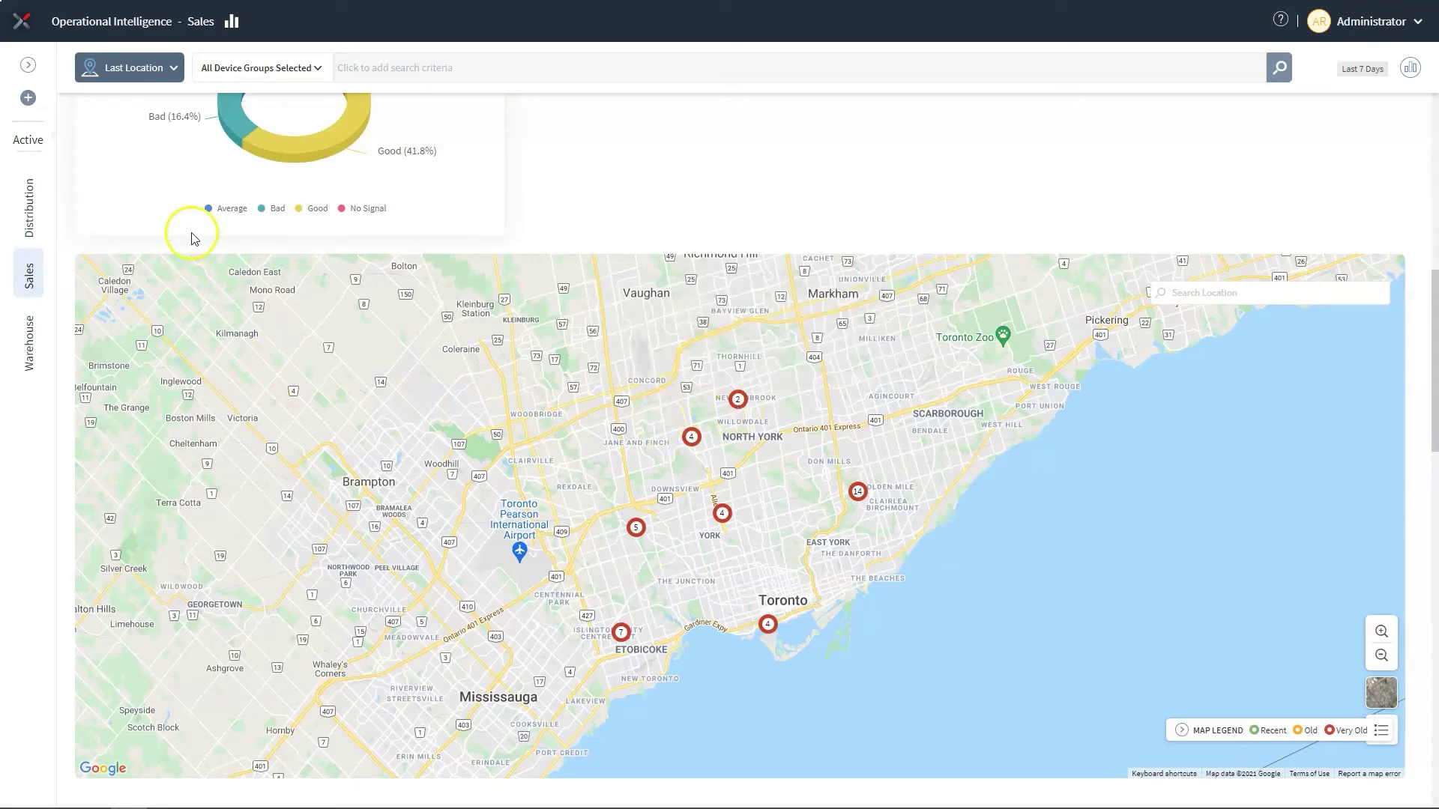
click(170, 68)
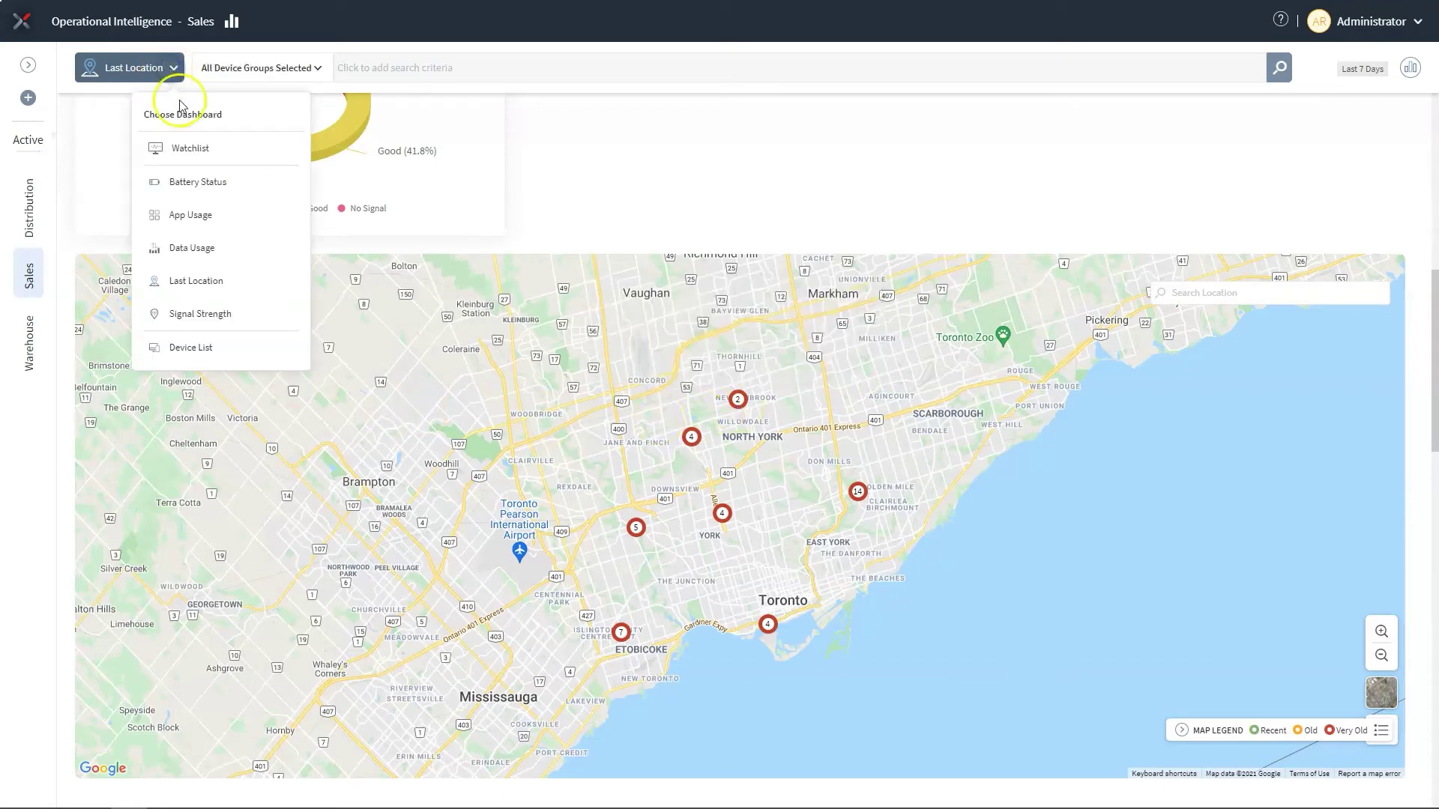
Step: Choose Signal Strength, show its map as a heatmap, then revert to cluster markers
click(206, 315)
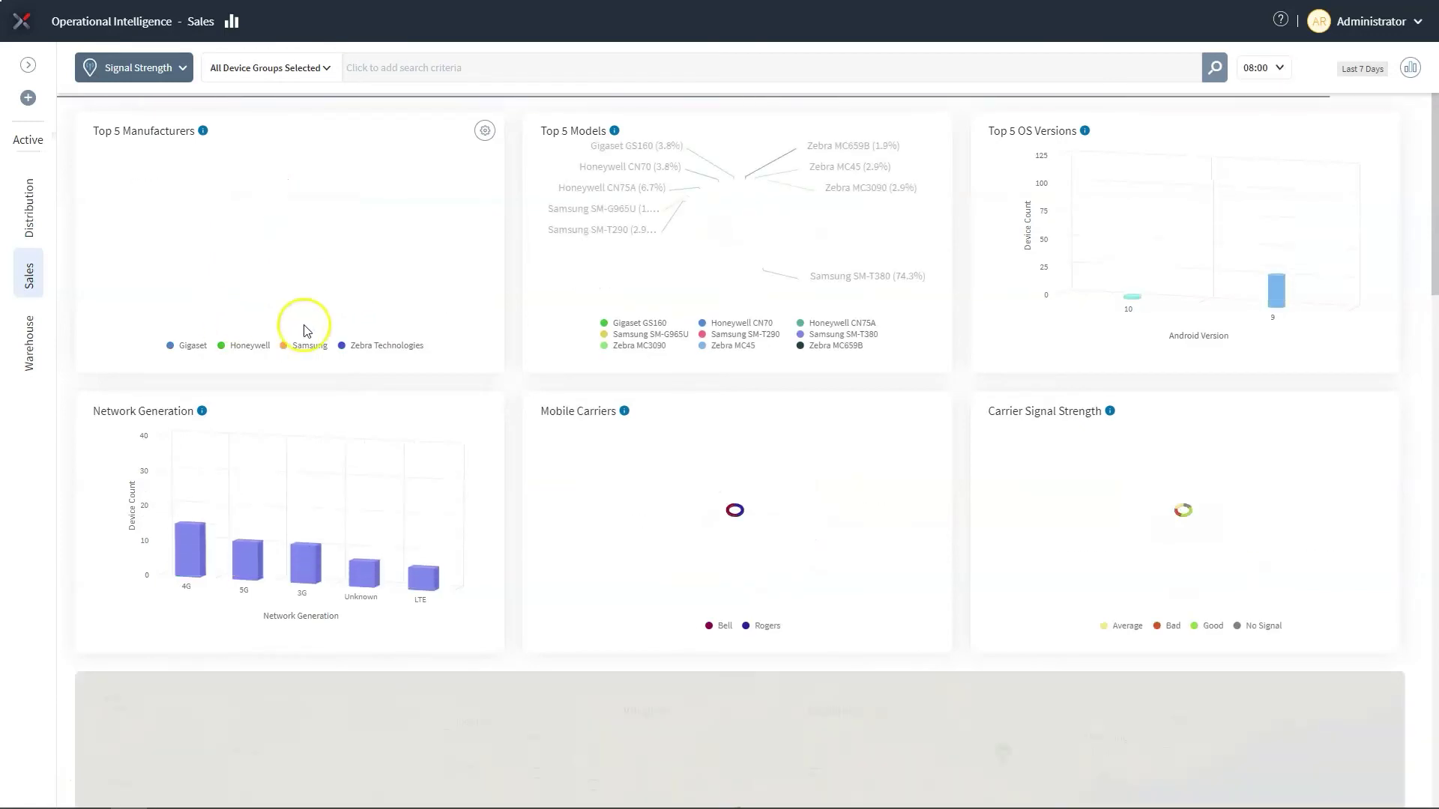
drag(1433, 246, 1433, 371)
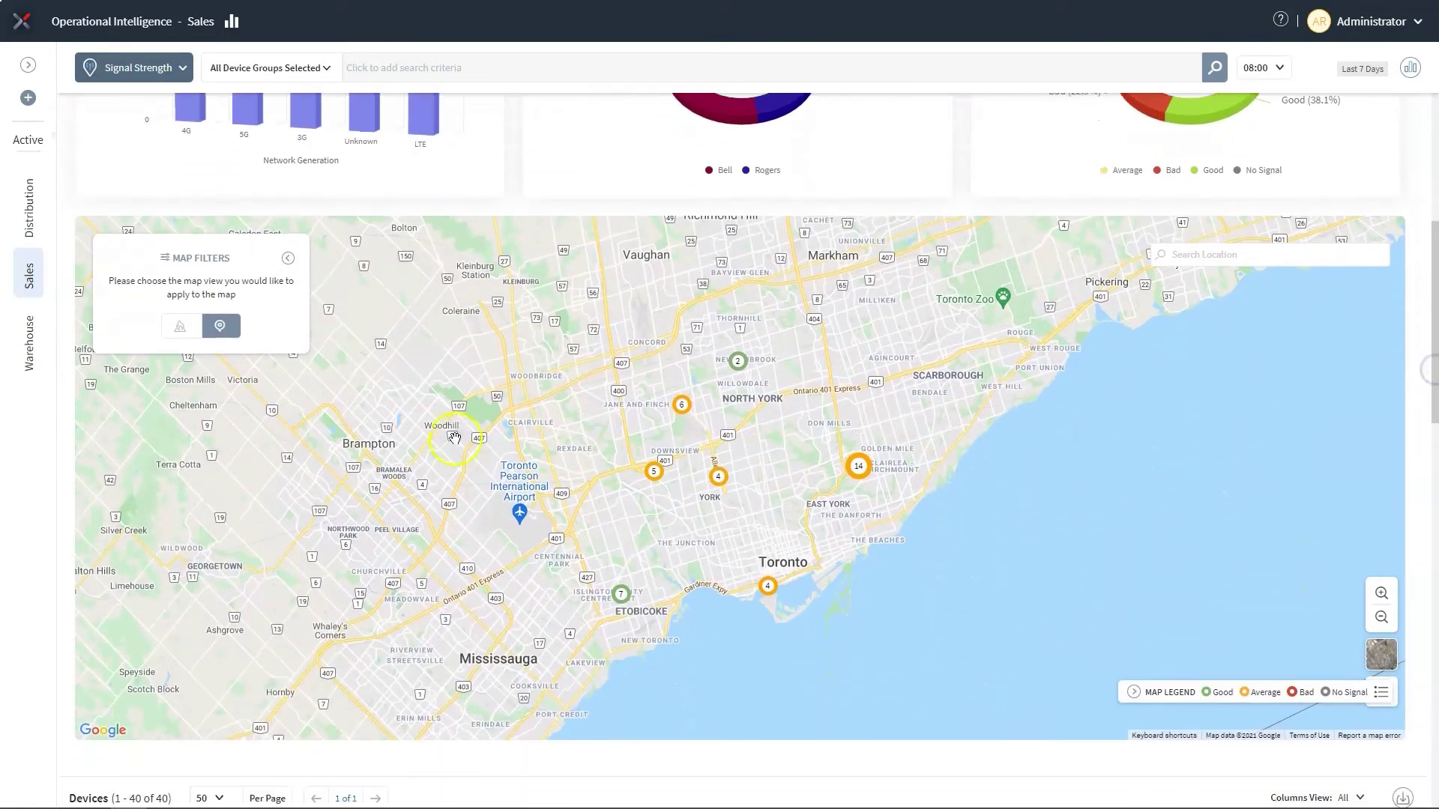
click(176, 329)
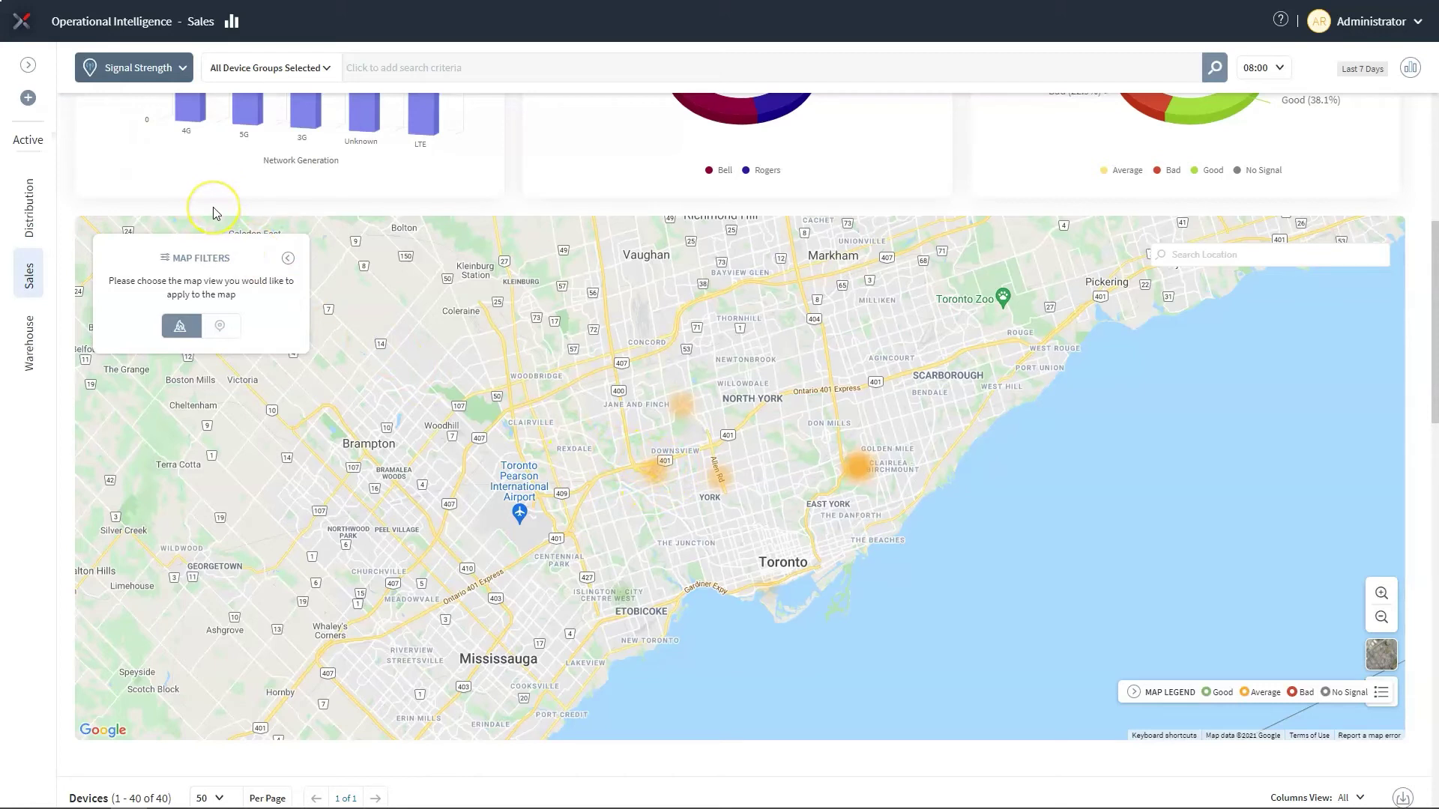
click(219, 328)
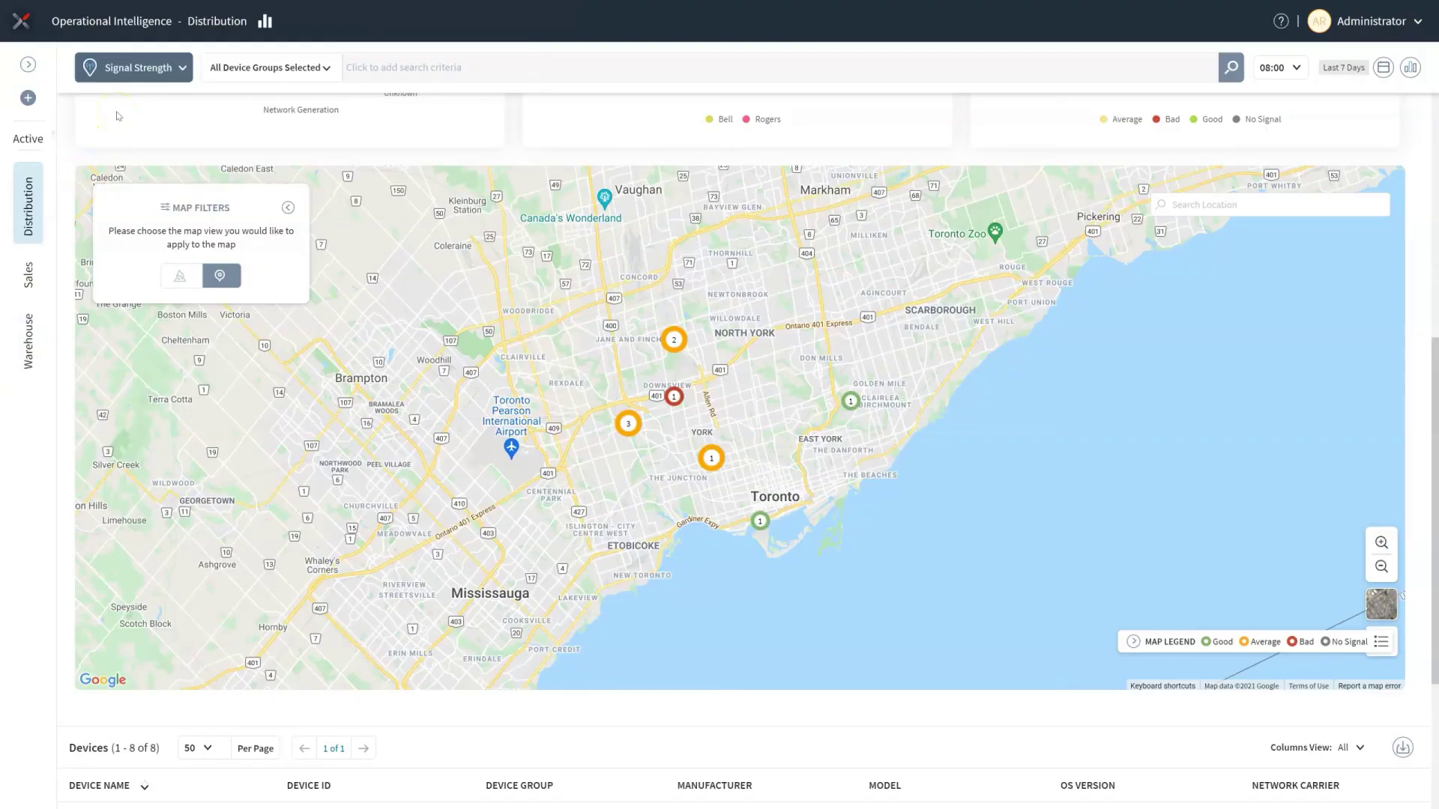
Step: Choose Watchlist and view the CHECK-IN tab, then the LOCATION tab's stale devices
click(180, 70)
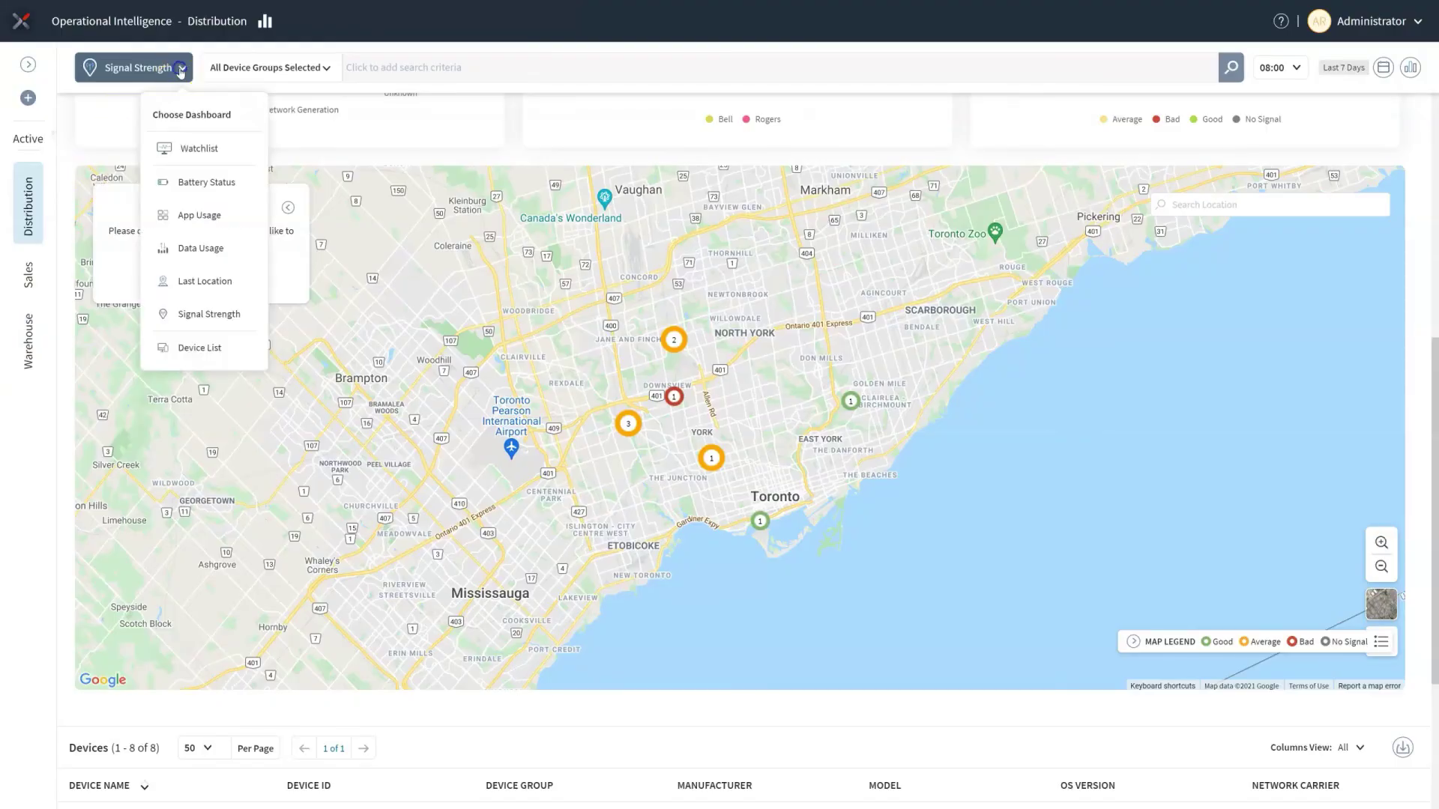
click(187, 146)
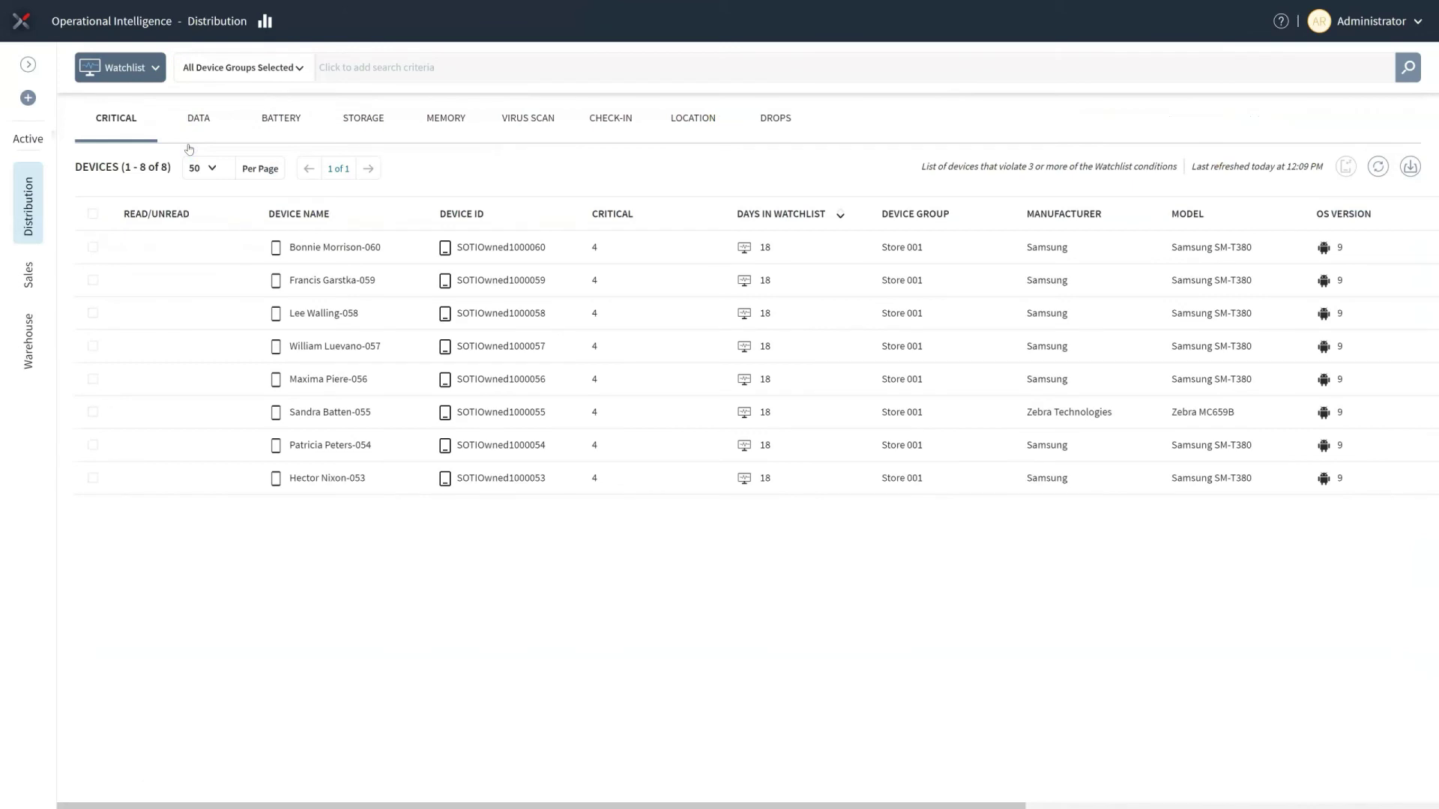
click(597, 120)
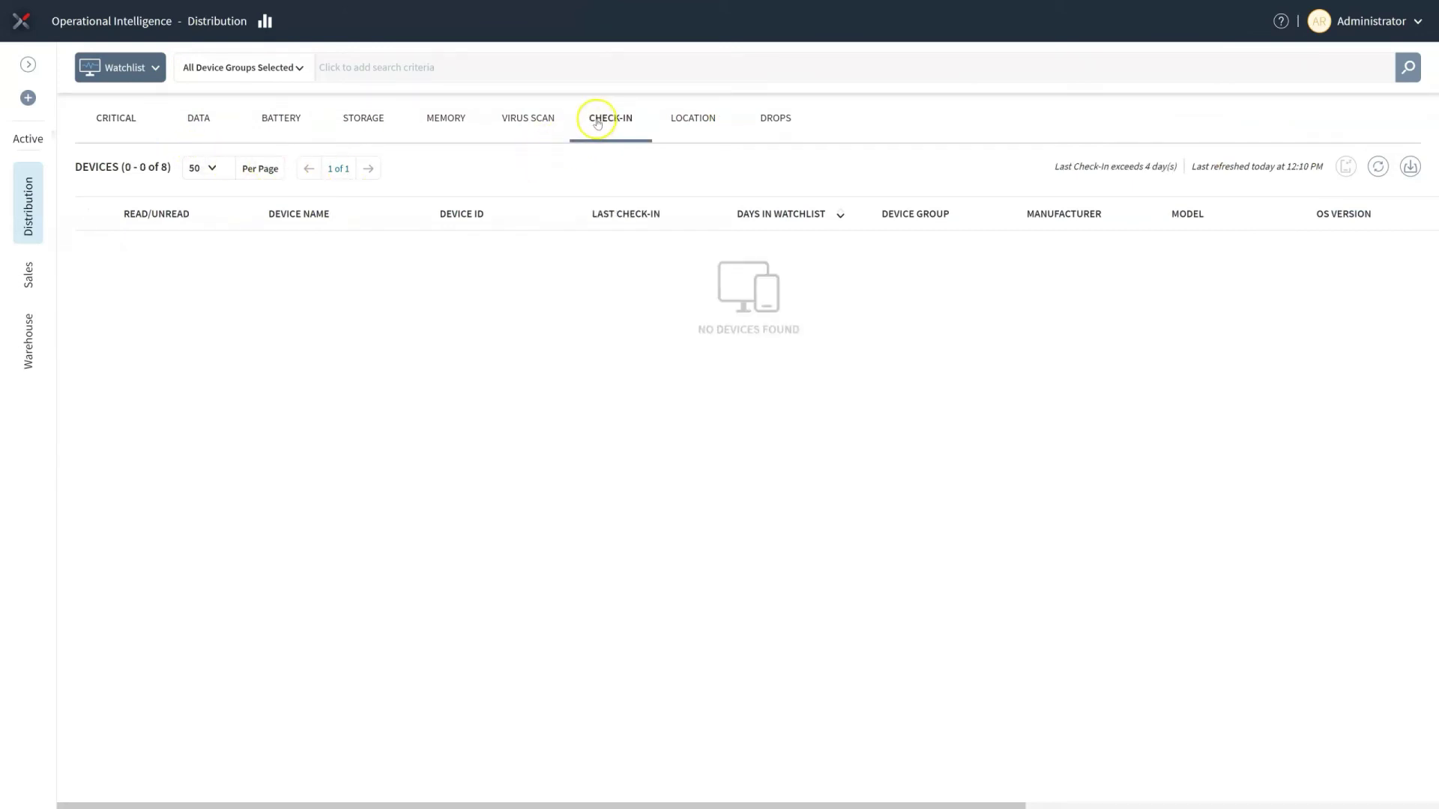
click(693, 120)
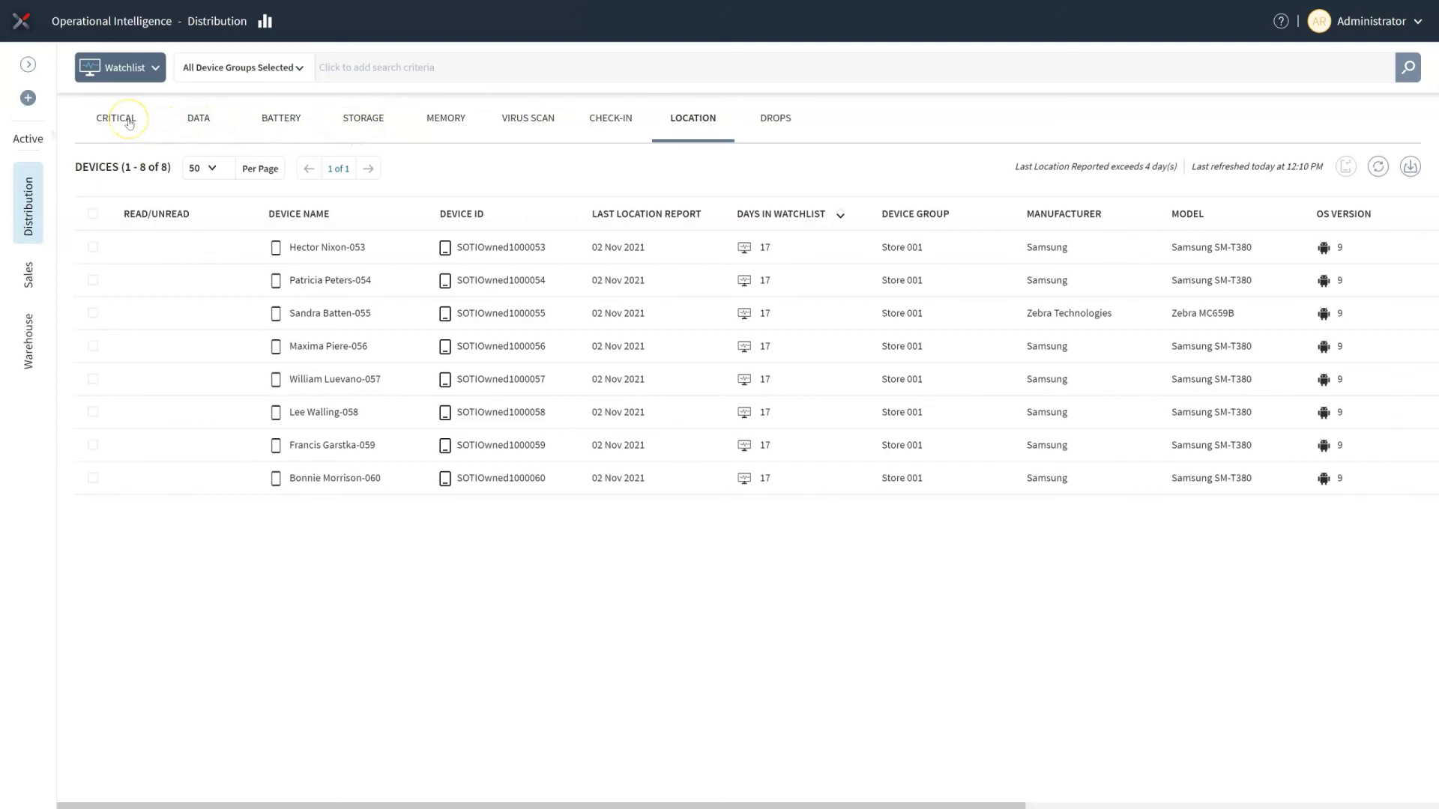
click(156, 68)
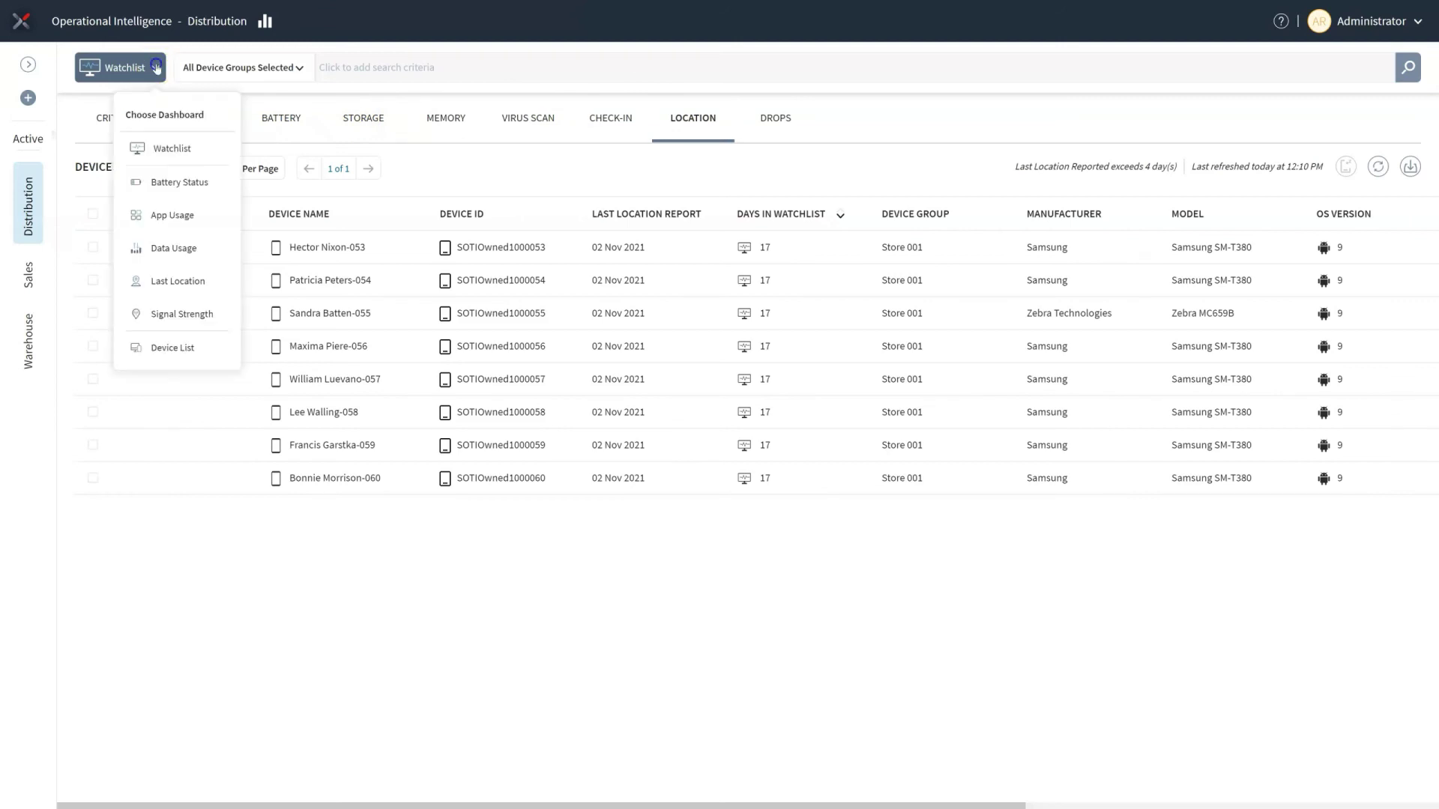